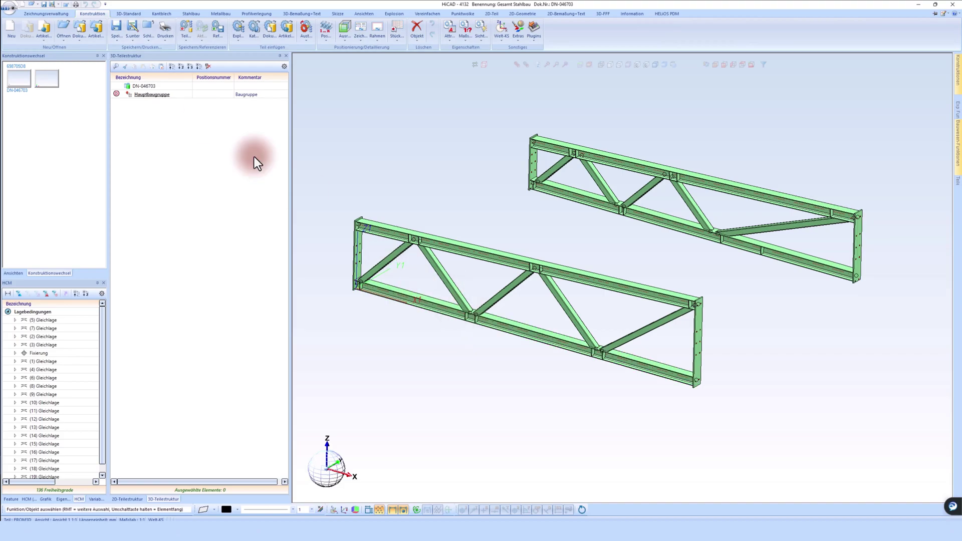
Derive article masters and drawings for the active truss assembly with Ableiten > Aktive Baugruppe
left_click(59, 13)
left_click(190, 39)
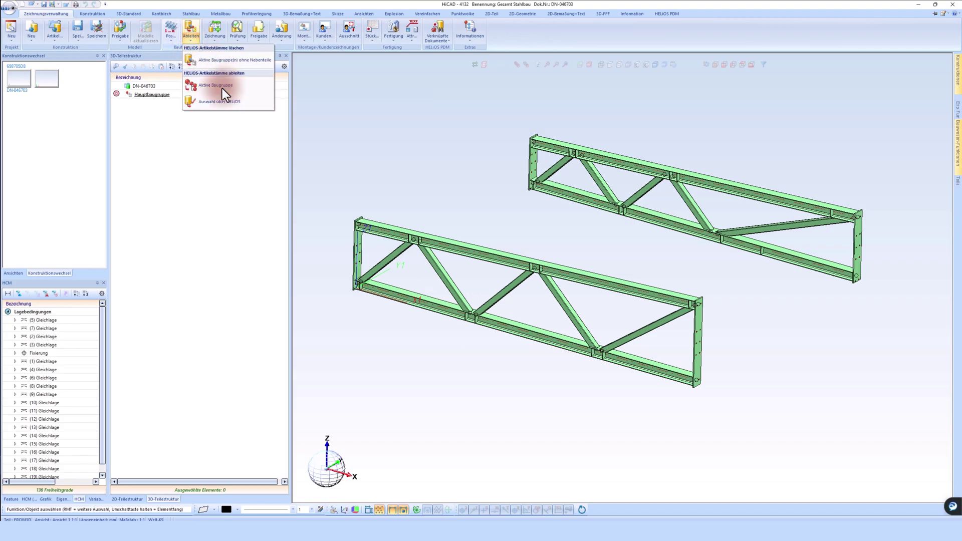
mouse_move(215, 85)
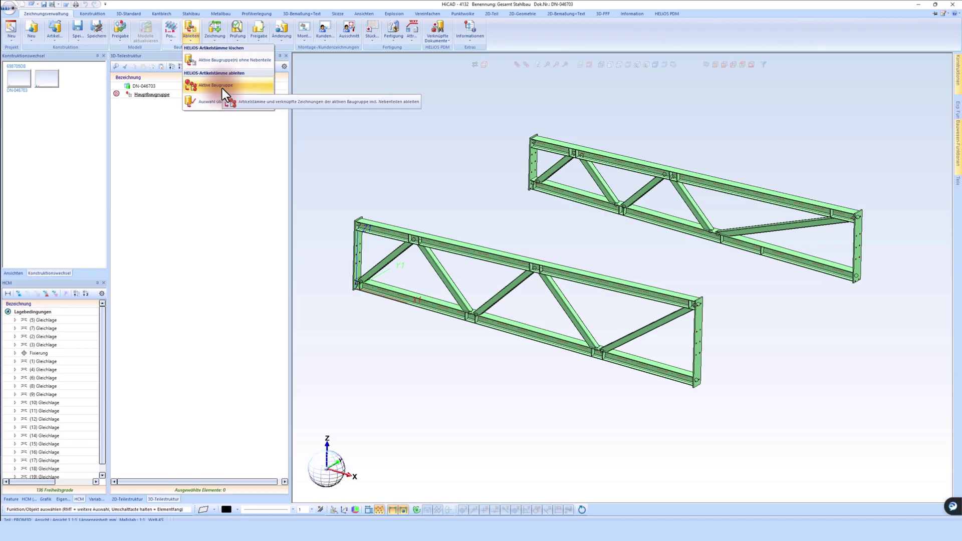
left_click(221, 88)
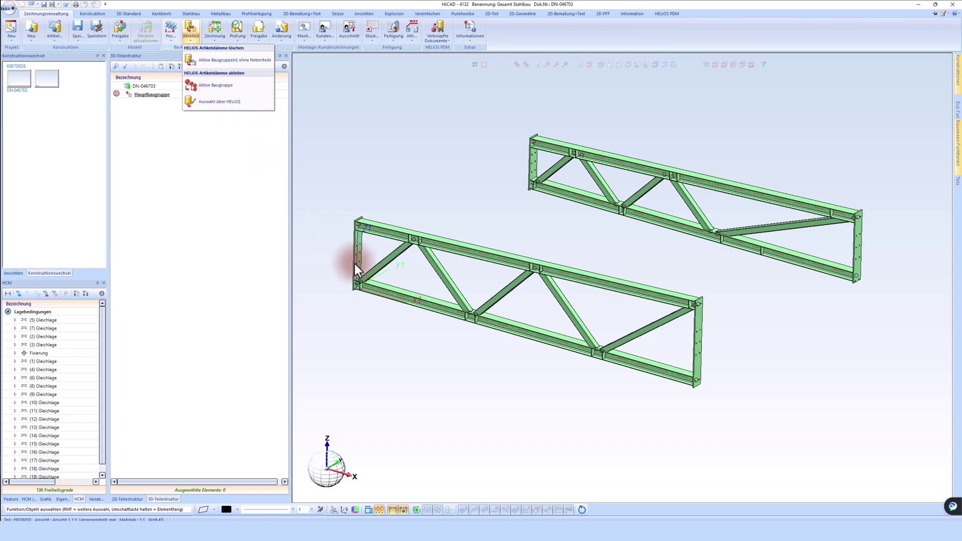
left_click(401, 323)
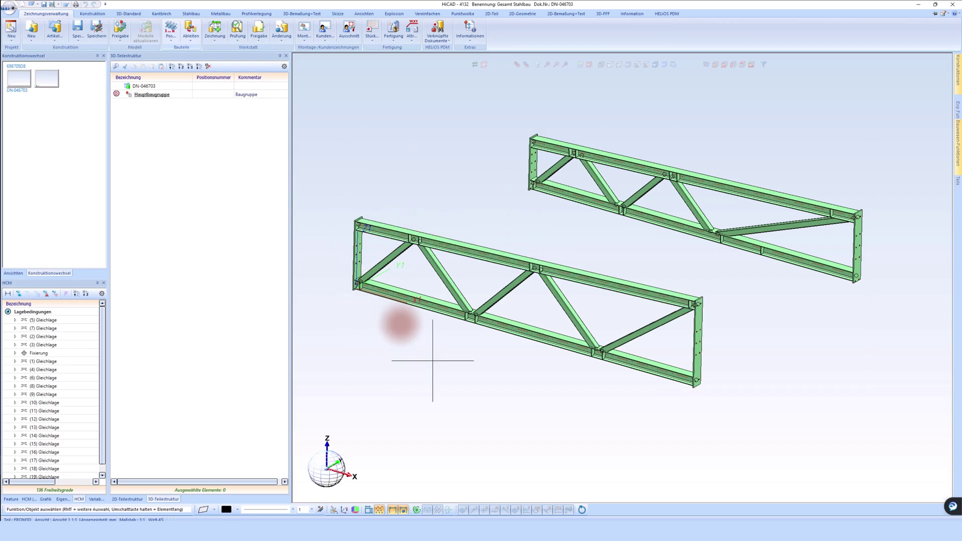
Open the second Binder Groß truss's linked assembly drawing via HELiOS > Verknüpfte Konstruktion
left_click(227, 184)
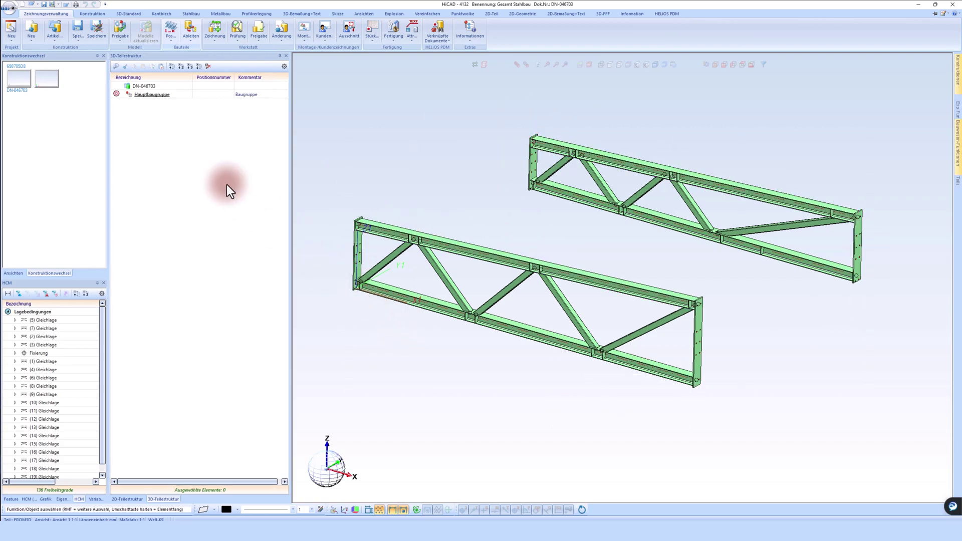
left_click(115, 94)
left_click(159, 111)
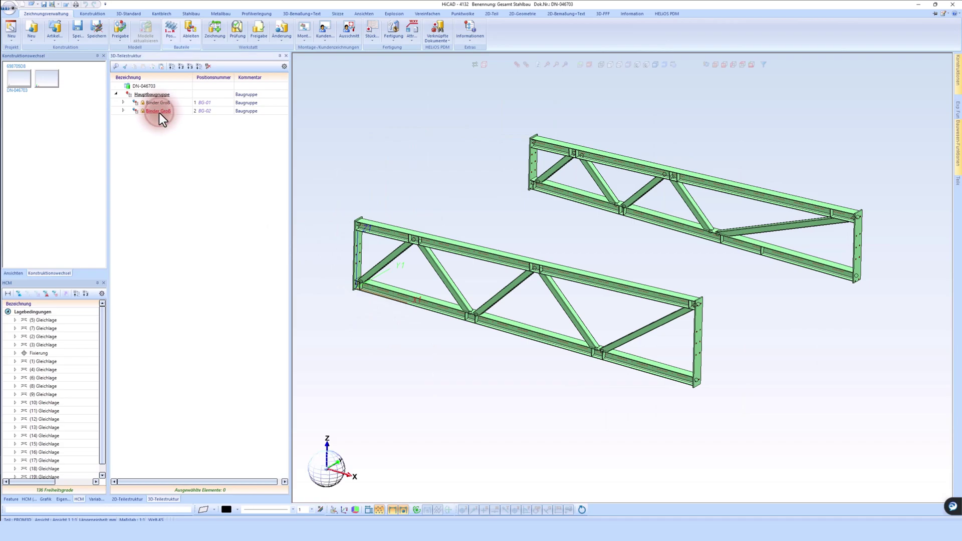
right_click(159, 113)
left_click(211, 411)
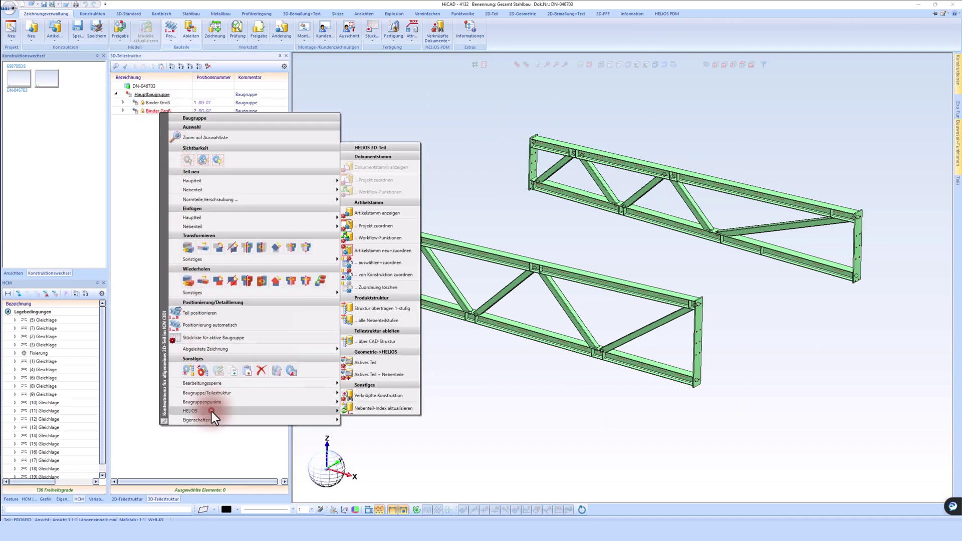
left_click(374, 398)
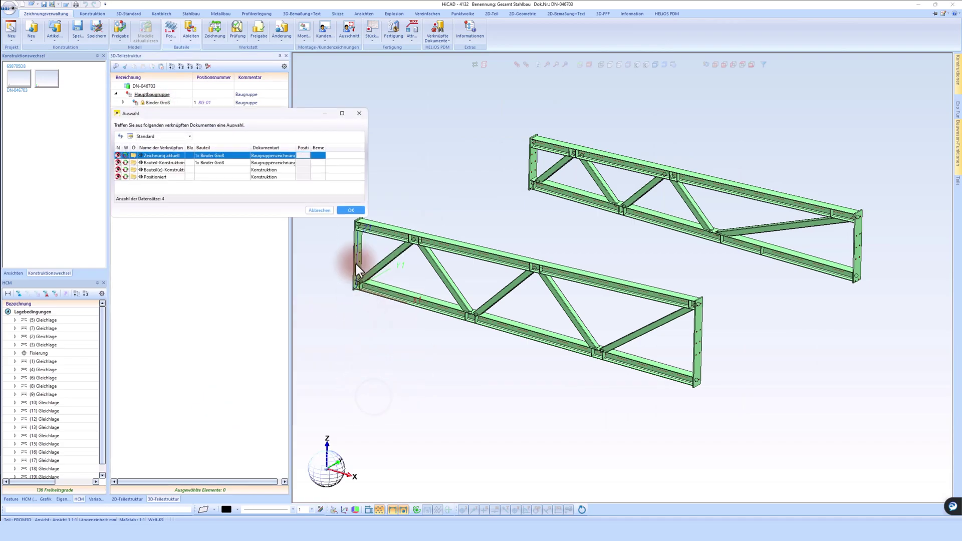
left_click(350, 210)
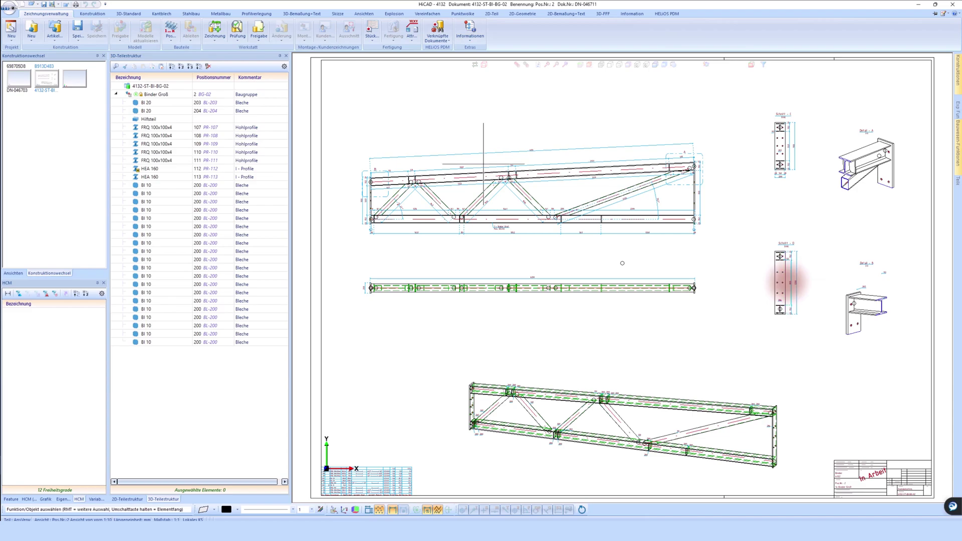
Close the truss drawing, reload model DN-046703, and switch to HELiOS Desktop
left_click(67, 7)
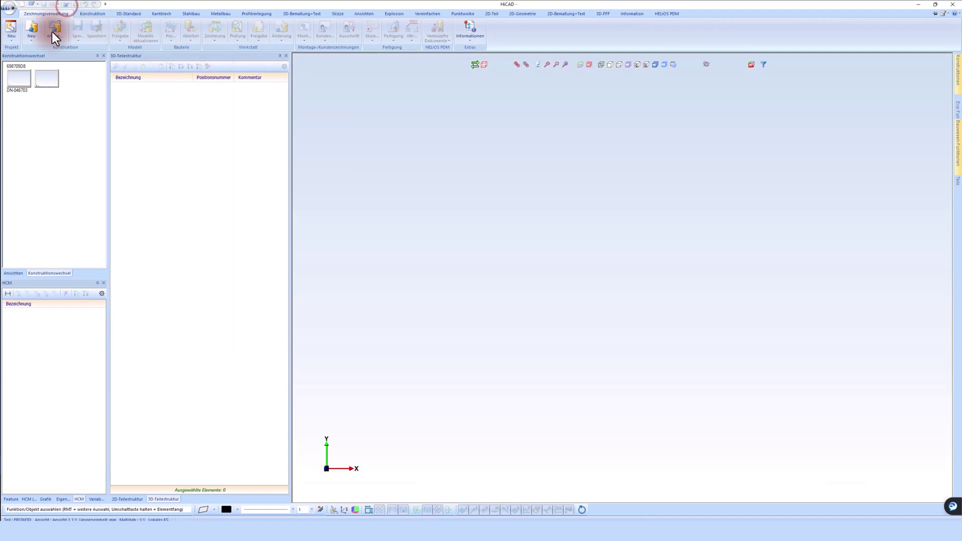
left_click(22, 79)
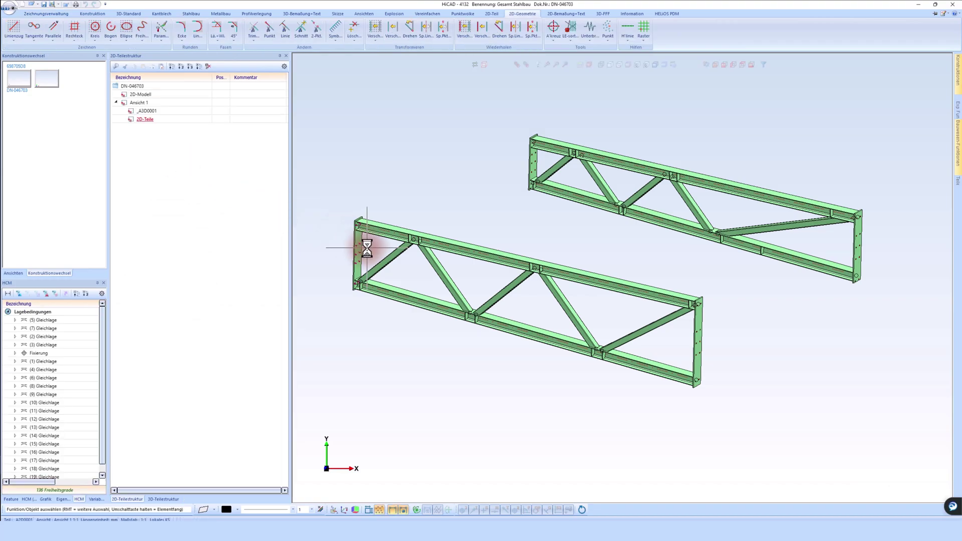
left_click(178, 515)
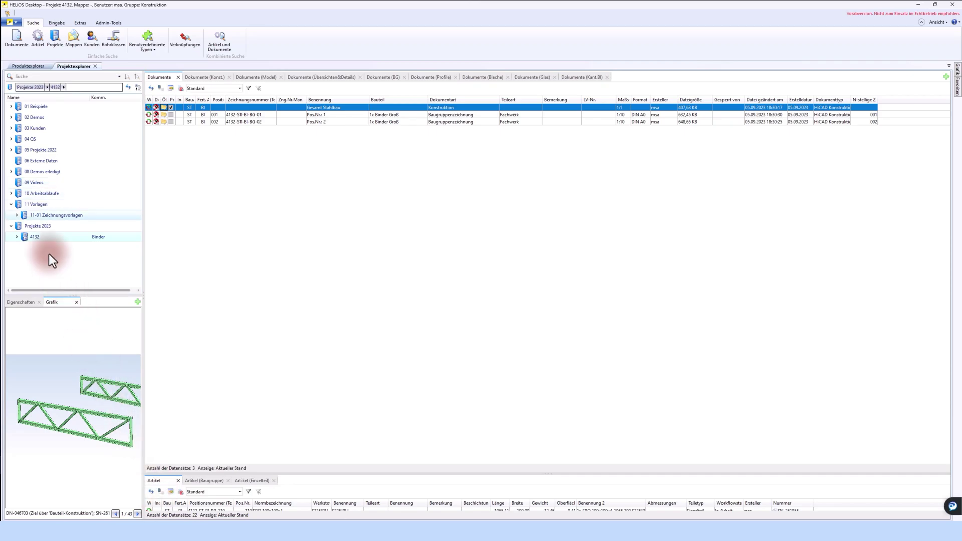
Load the Blechpaneel Gekröpft drawing (row 001) from project 11-01 Zeichnungsvorlagen into HiCAD
left_click(32, 217)
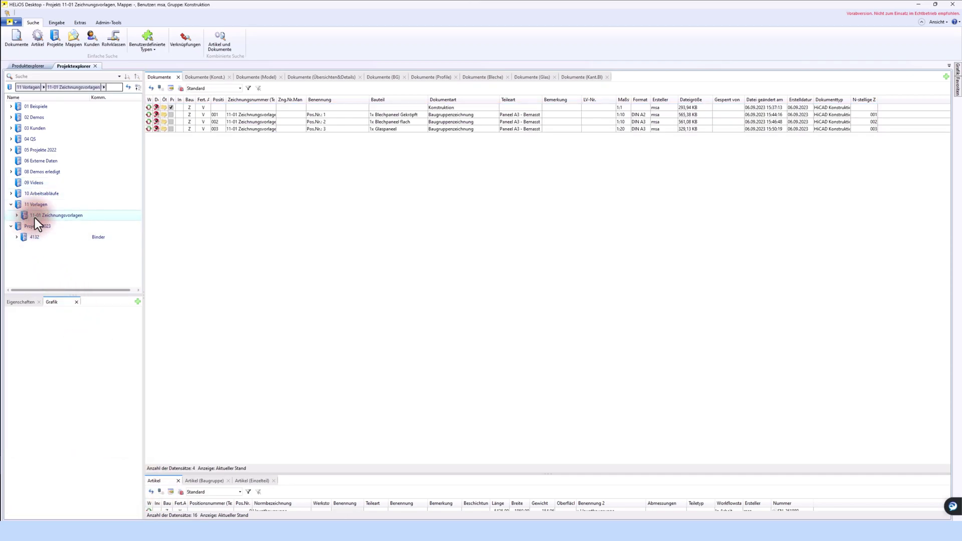
left_click(278, 116)
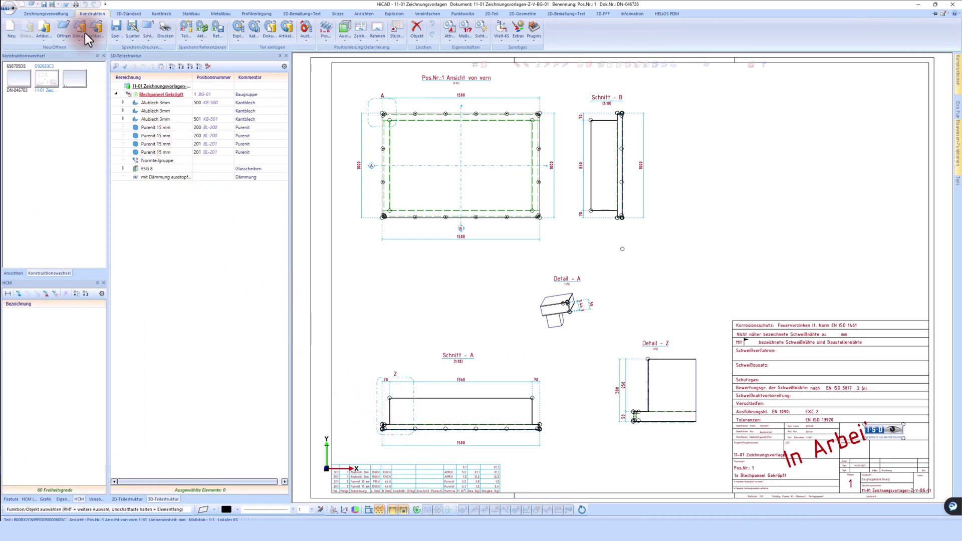
Preview the Blechpaneel flach and Glaspaneel template drawings, closing each, then reopen the truss model
left_click(65, 5)
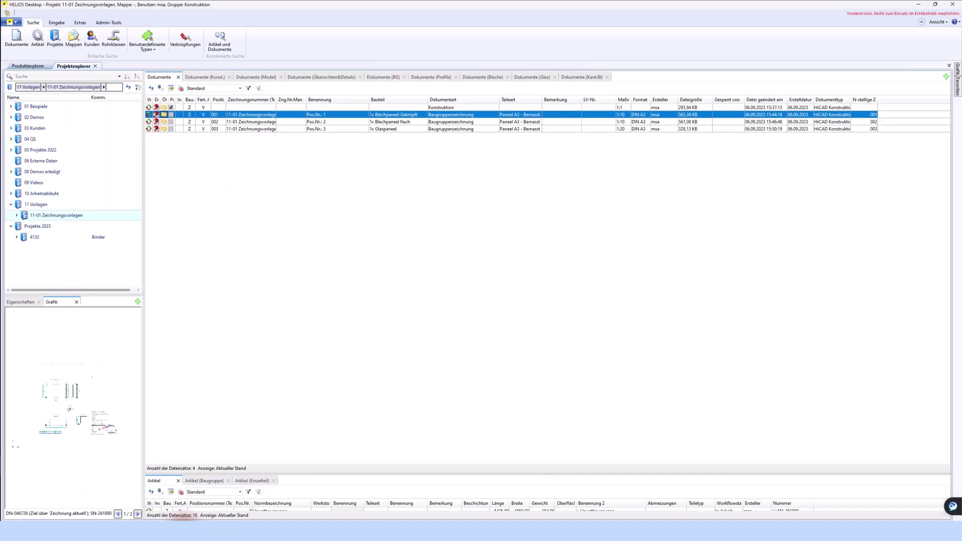
left_click(275, 123)
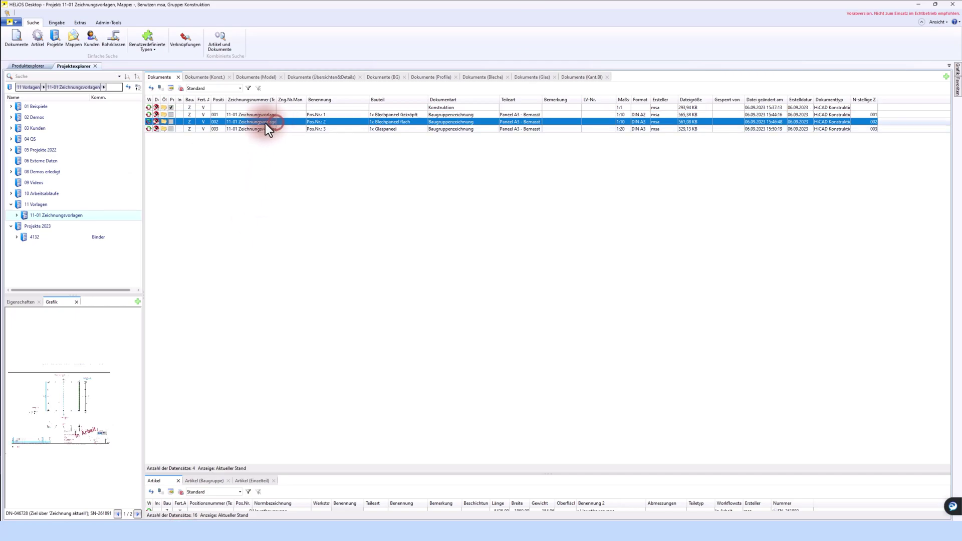
left_click(165, 121)
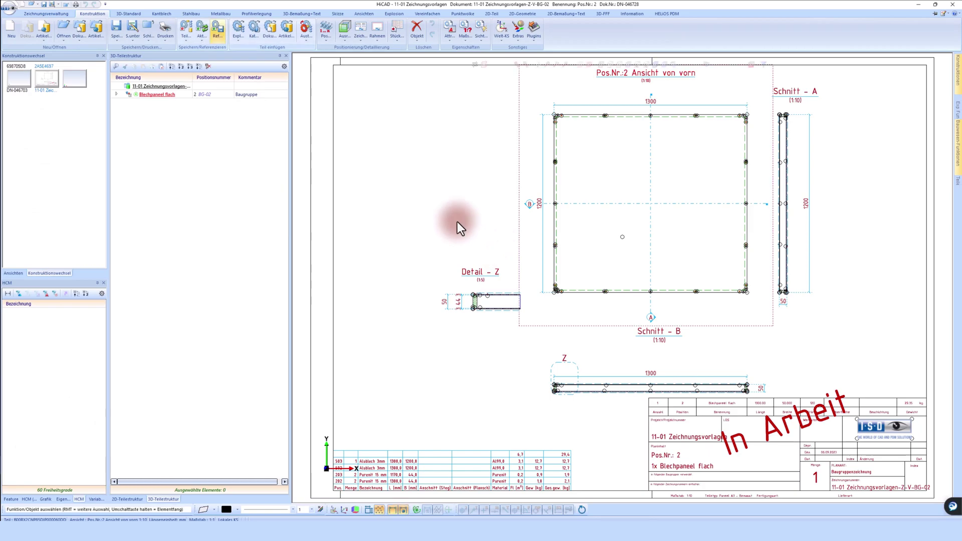
left_click(66, 4)
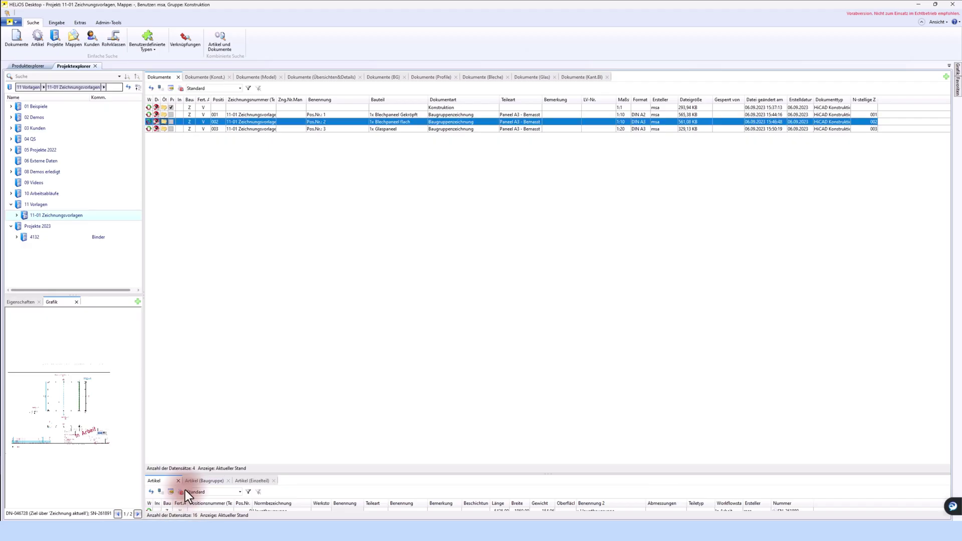
left_click(228, 129)
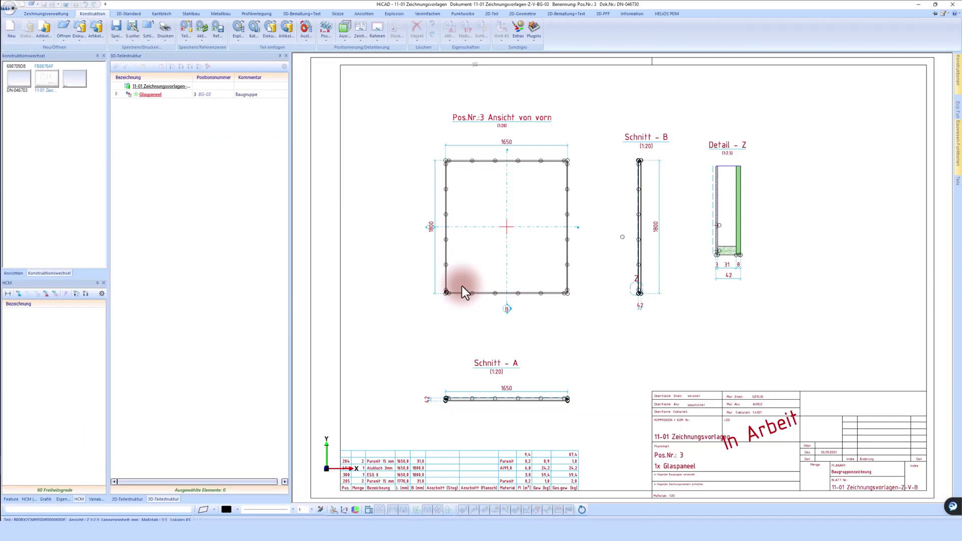
left_click(64, 5)
left_click(15, 86)
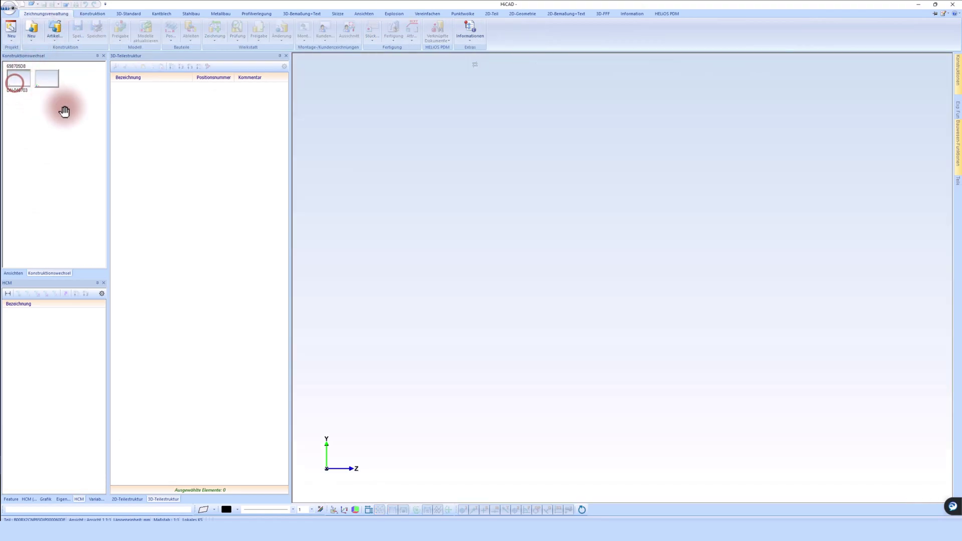
Reactivate the truss model view and show the HELiOS Ableiten options on Zeichnungsverwaltung
double_click(486, 310)
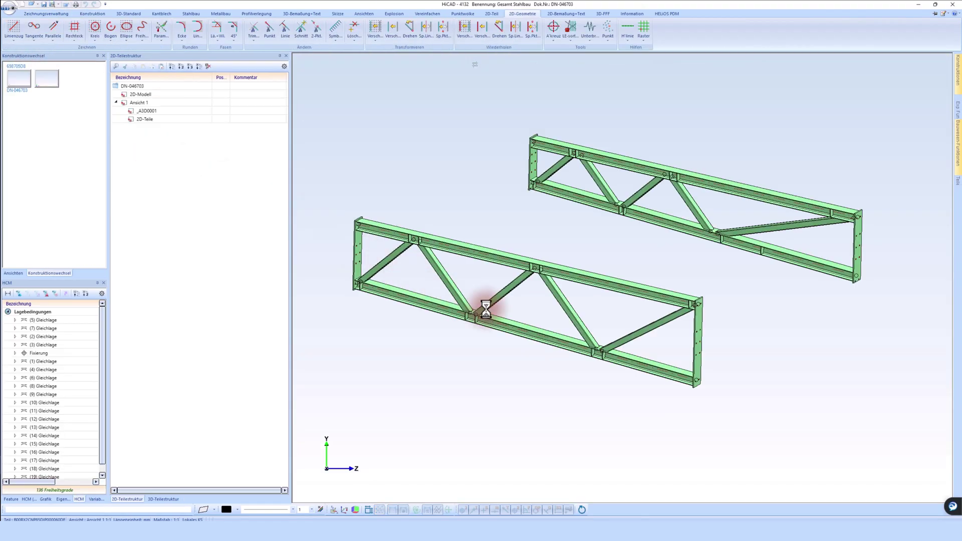
scroll(509, 220, "down", 2)
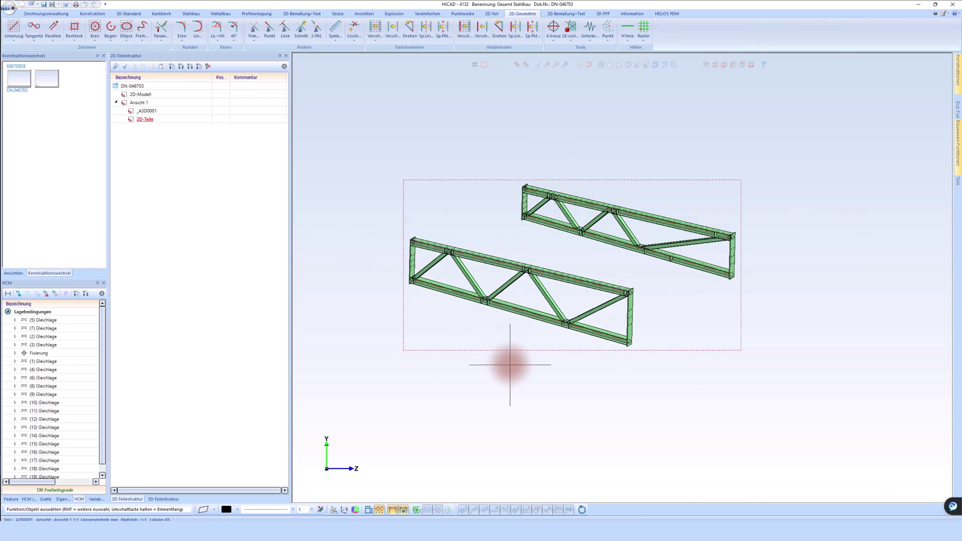
left_click(447, 317)
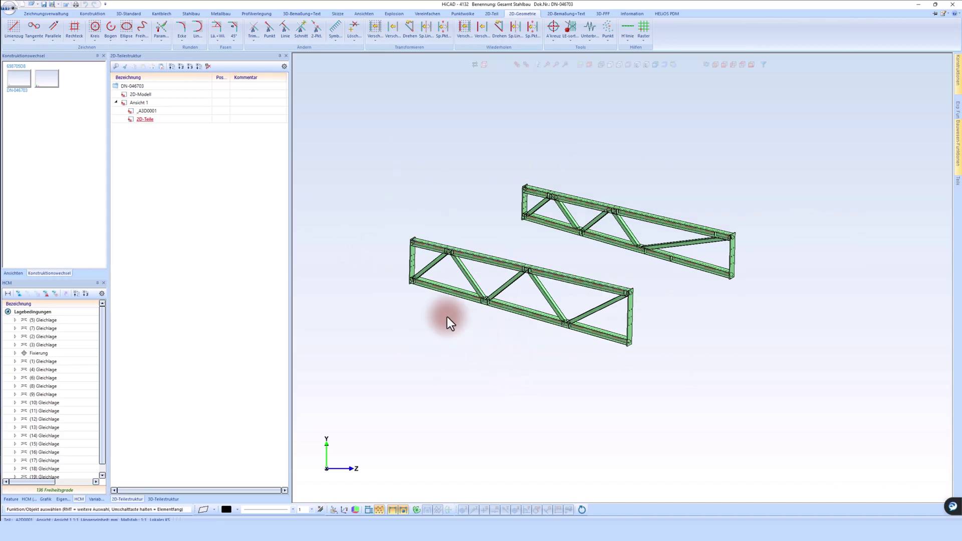
left_click(56, 13)
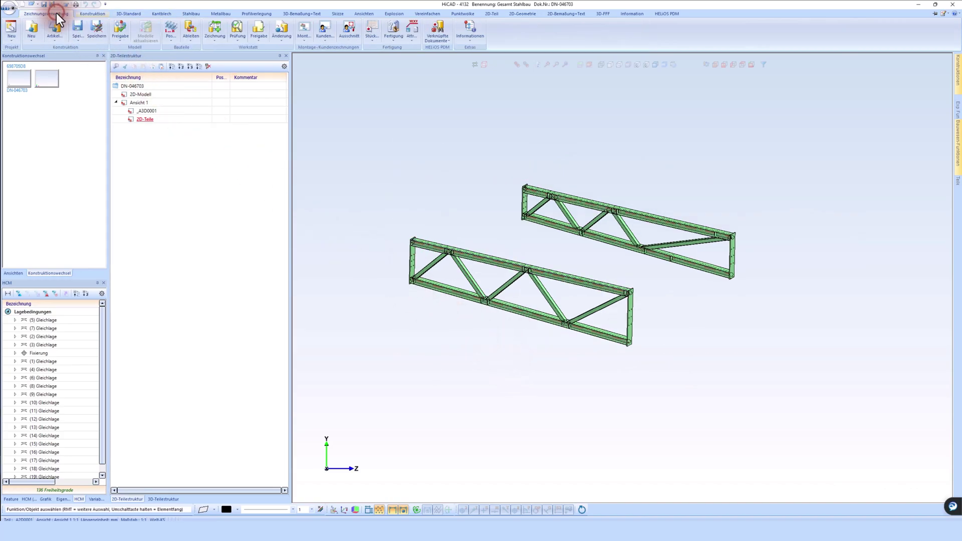
left_click(191, 41)
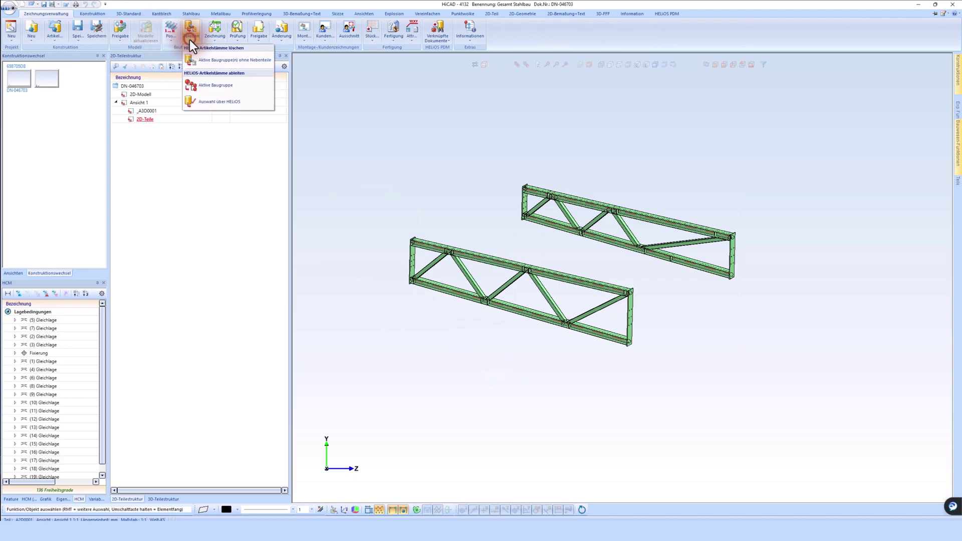
Search HELiOS articles in project 11 Vorlagen > 11-01 Zeichnungsvorlagen, returning 15 results
left_click(224, 104)
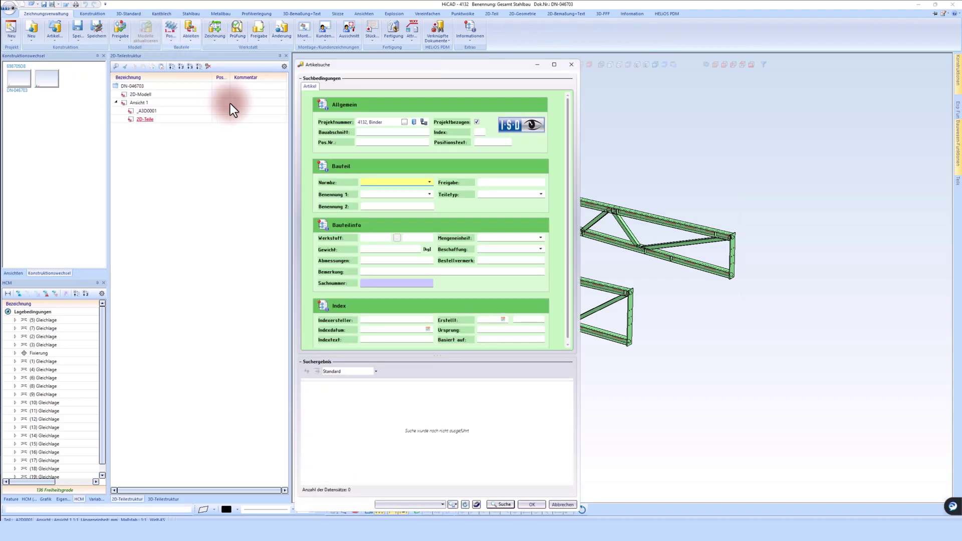
left_click_drag(376, 67, 383, 49)
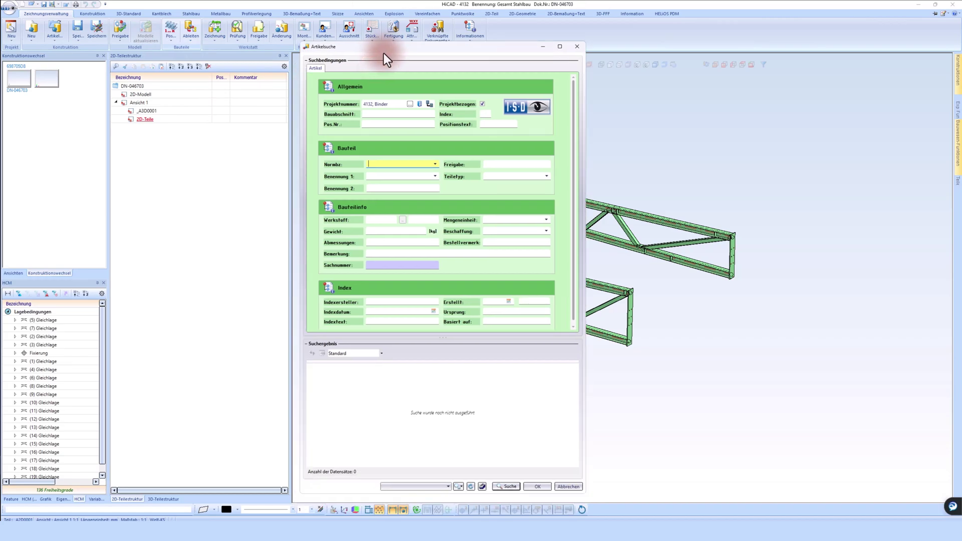
left_click(411, 103)
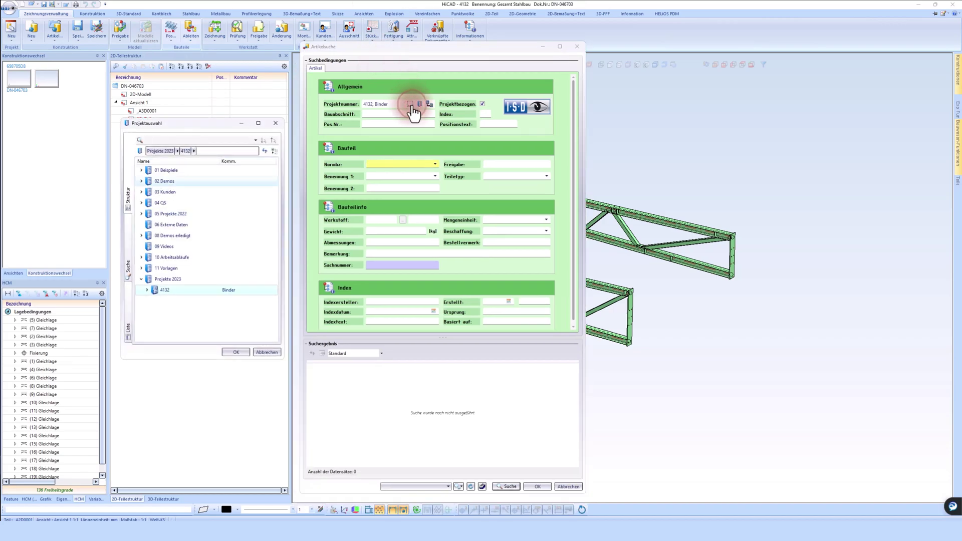
left_click(142, 271)
left_click(172, 280)
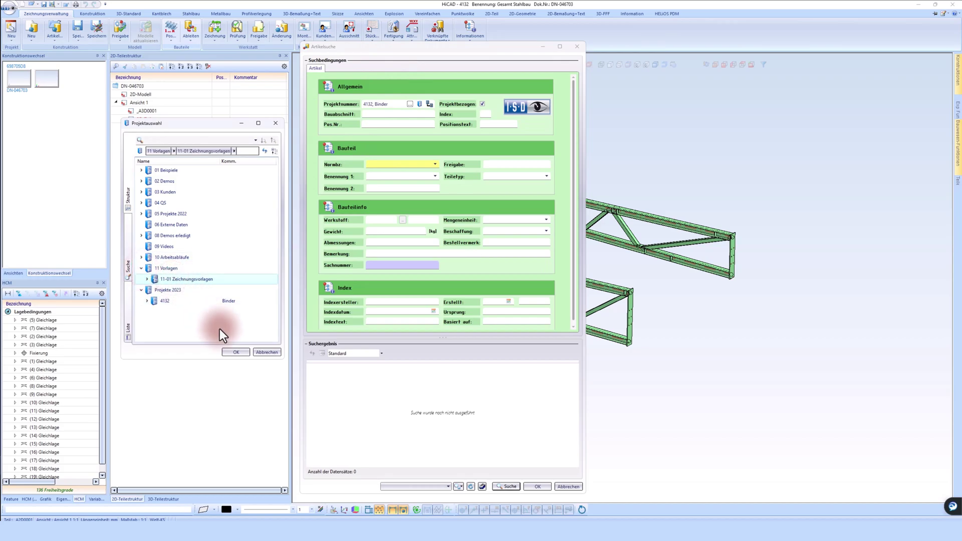
left_click(236, 353)
left_click(506, 488)
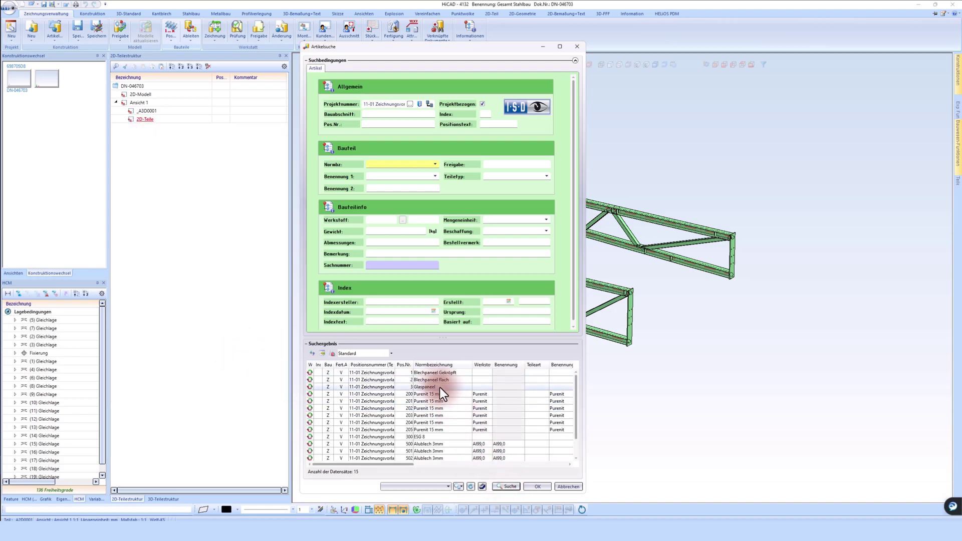
Preview the Blechpaneel Gekröpft, Blechpaneel flach and Glaspaneel results, then accept Blechpaneel Gekröpft
left_click(431, 374)
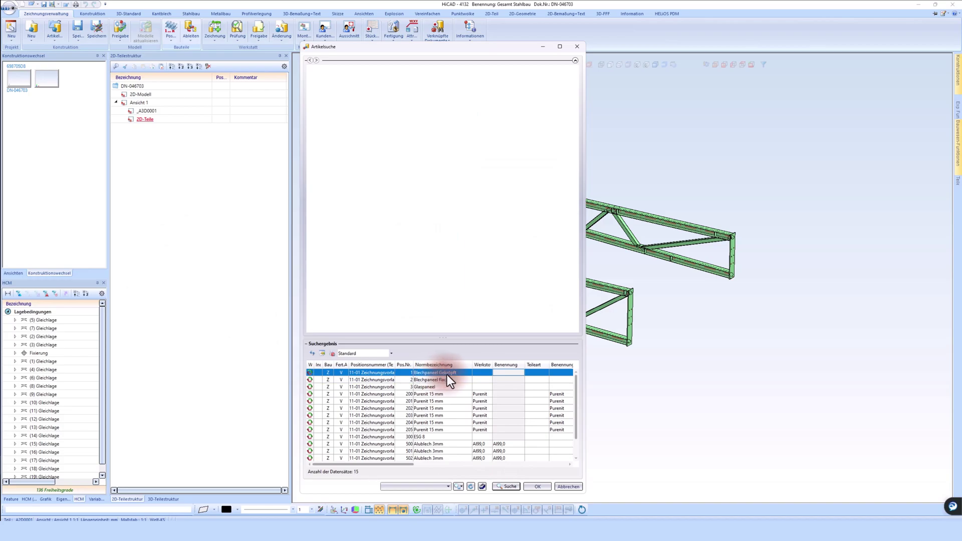
left_click(438, 380)
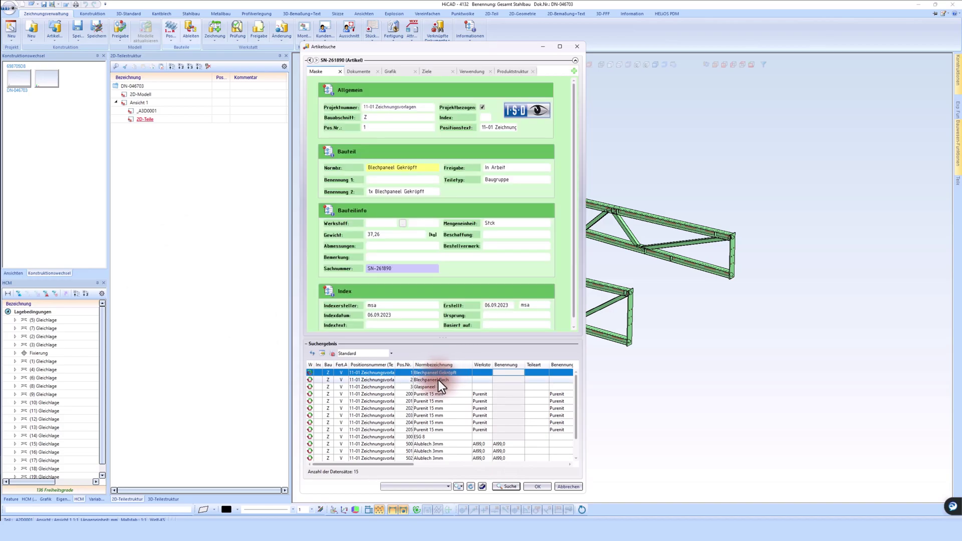
left_click(423, 390)
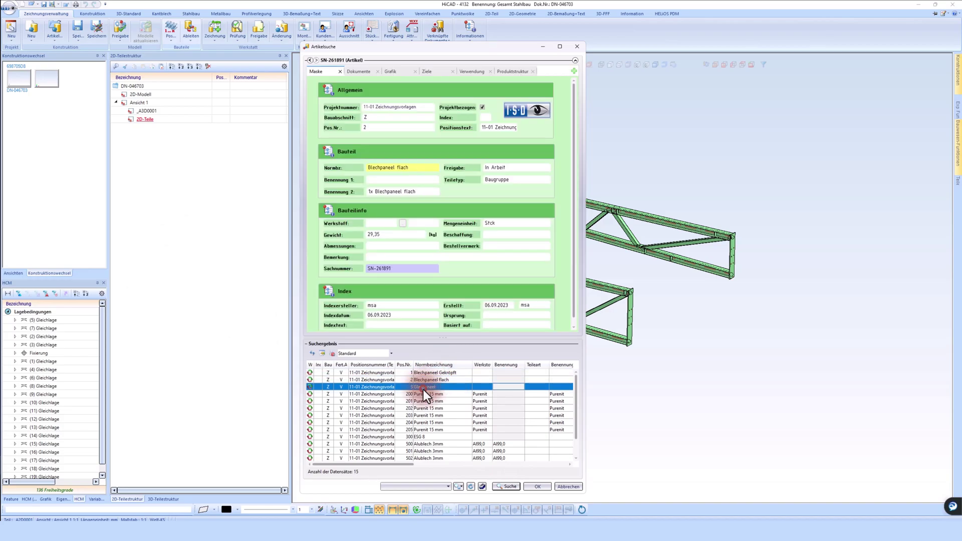
left_click(428, 375)
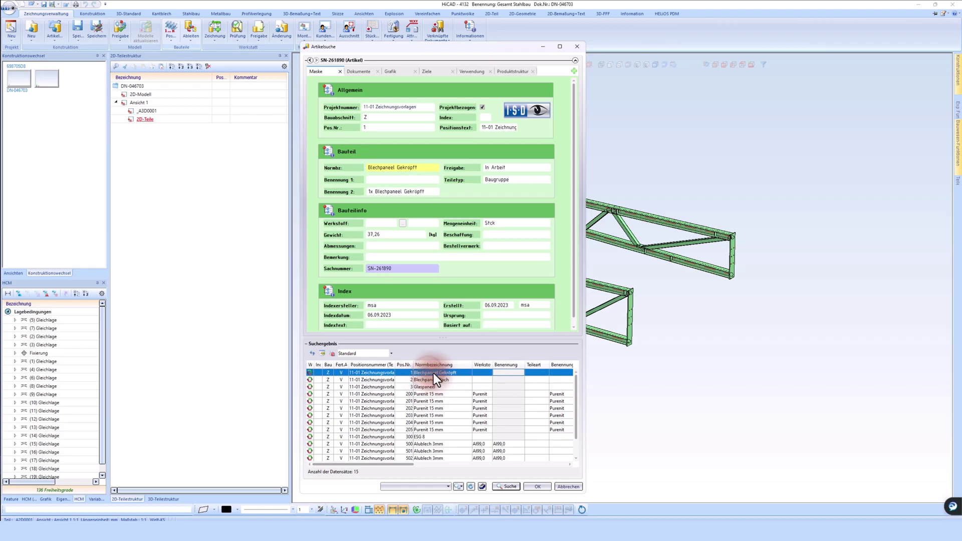
left_click(531, 487)
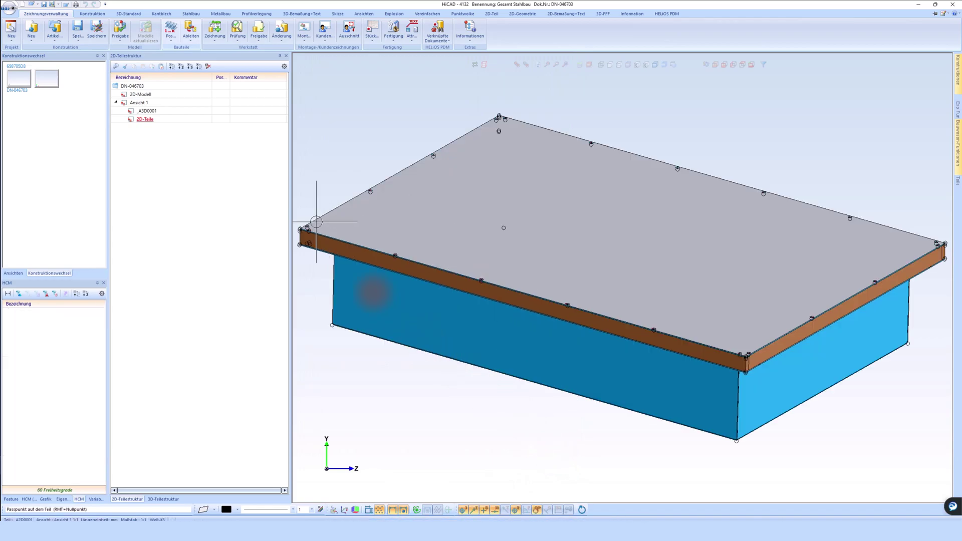
Place the Blechpaneel Gekröpft panel into the truss construction using its corner as reference point
left_click(295, 224)
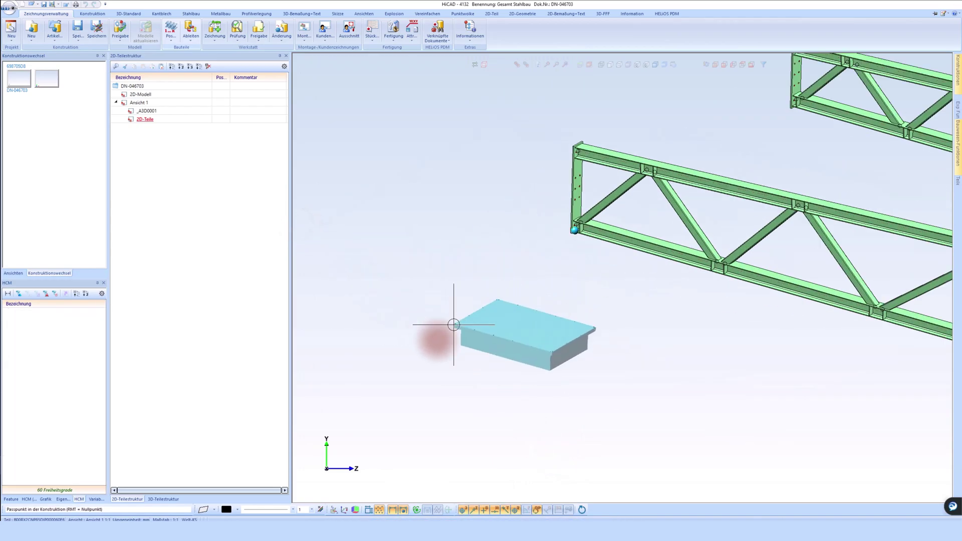
left_click(444, 347)
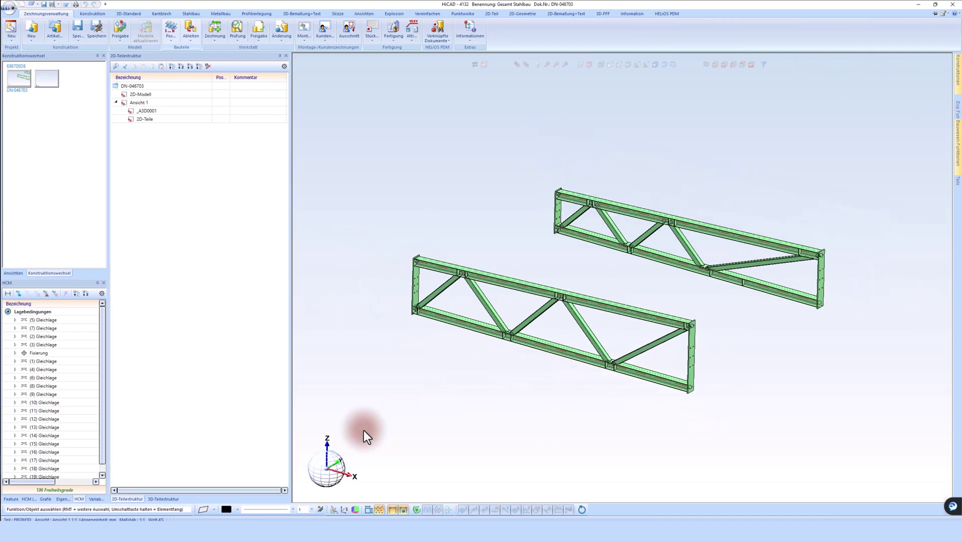
Activate Blechpaneel Gekröpft in the 3D part structure and show its variables (height 1000, length 1500)
left_click(167, 497)
right_click(149, 122)
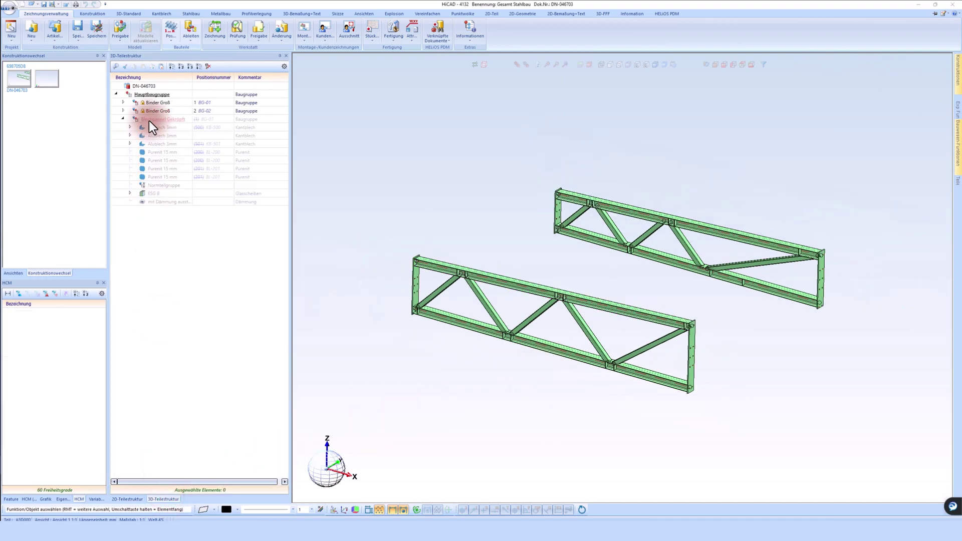
left_click(206, 168)
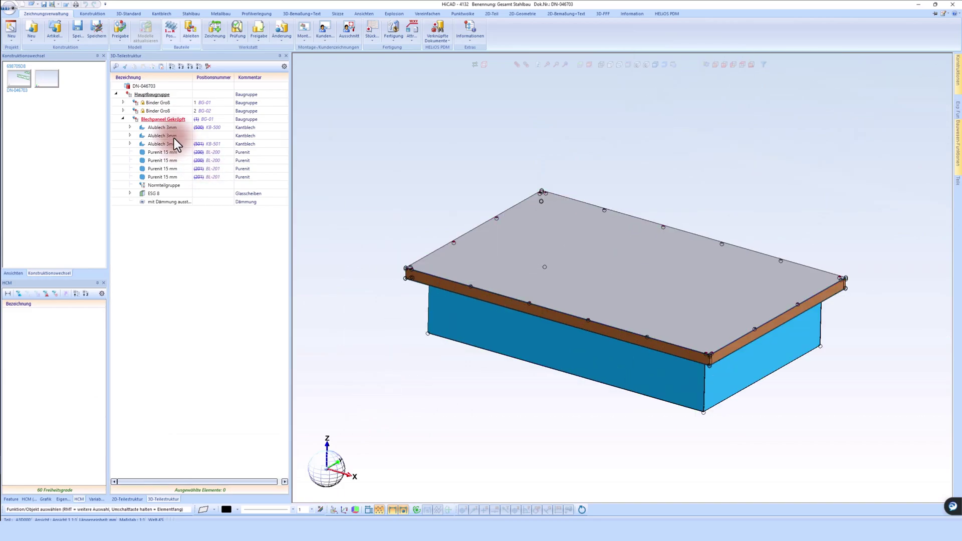
left_click(155, 121)
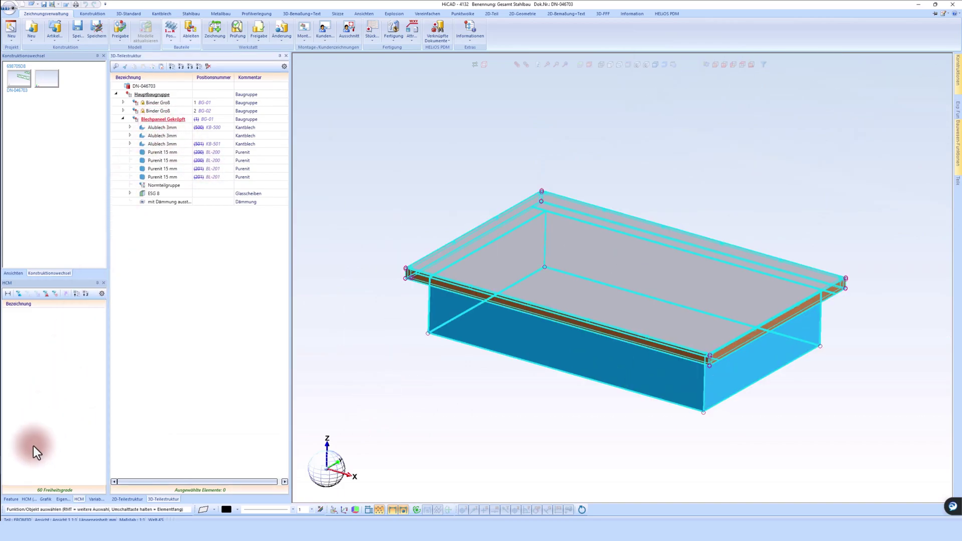
left_click(12, 500)
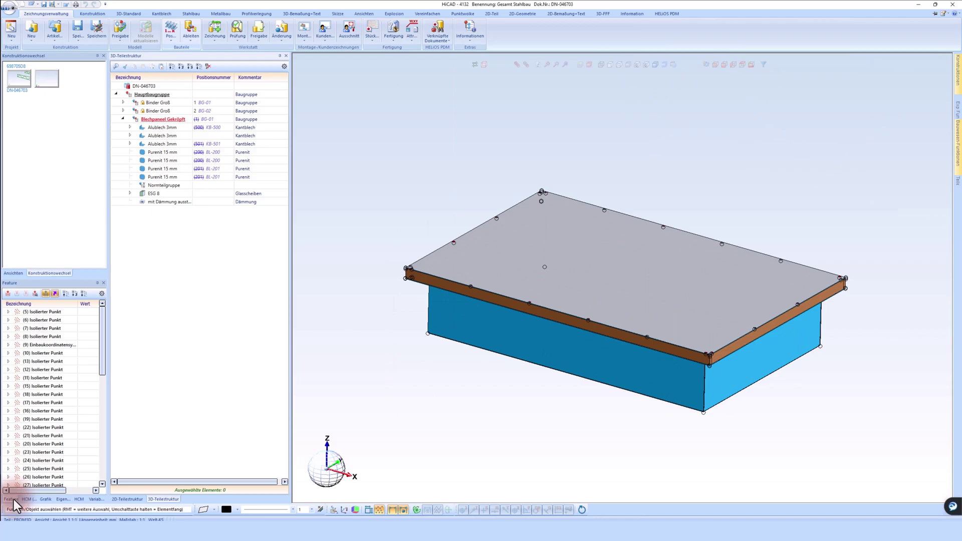
right_click(68, 485)
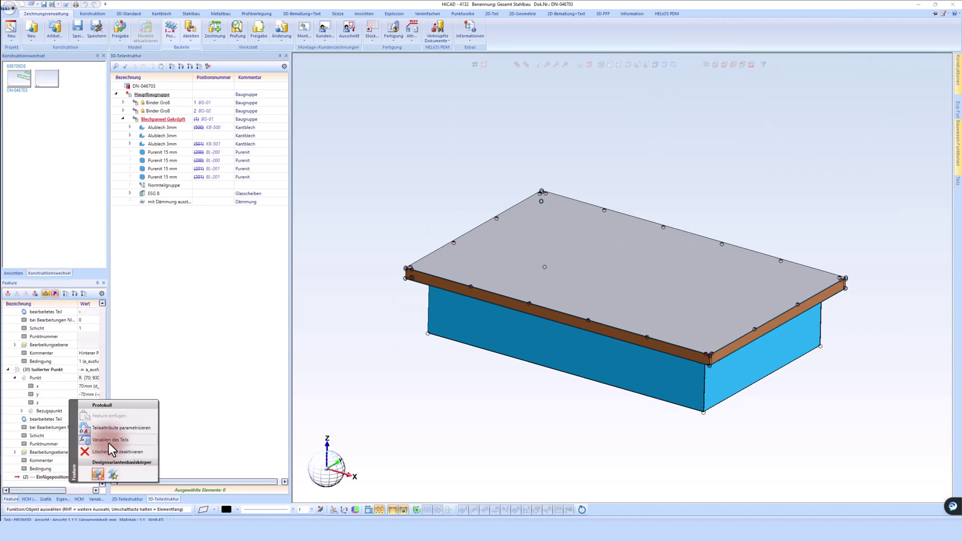
left_click(108, 443)
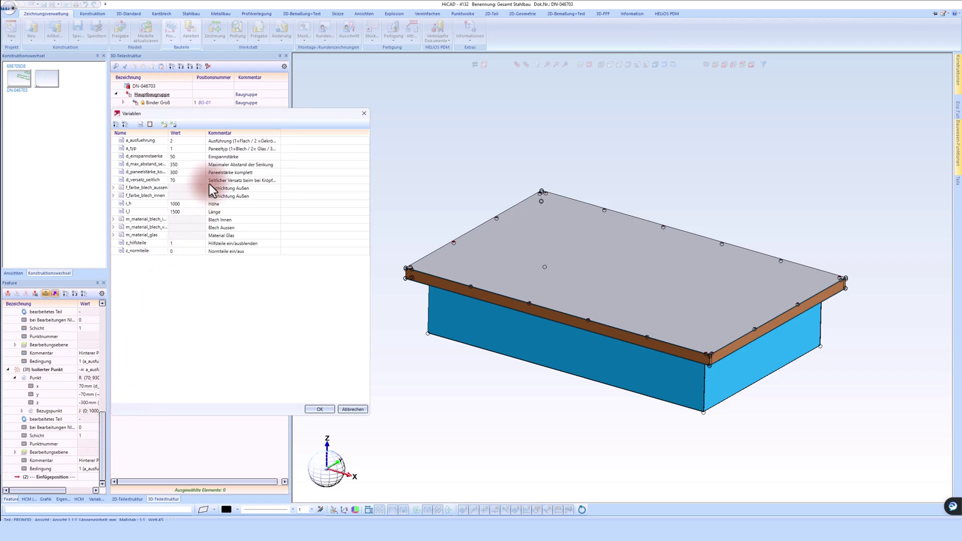
Enter clamping thickness 64, height 1200, length 850 and lateral offset 100, then apply them
left_click(569, 237)
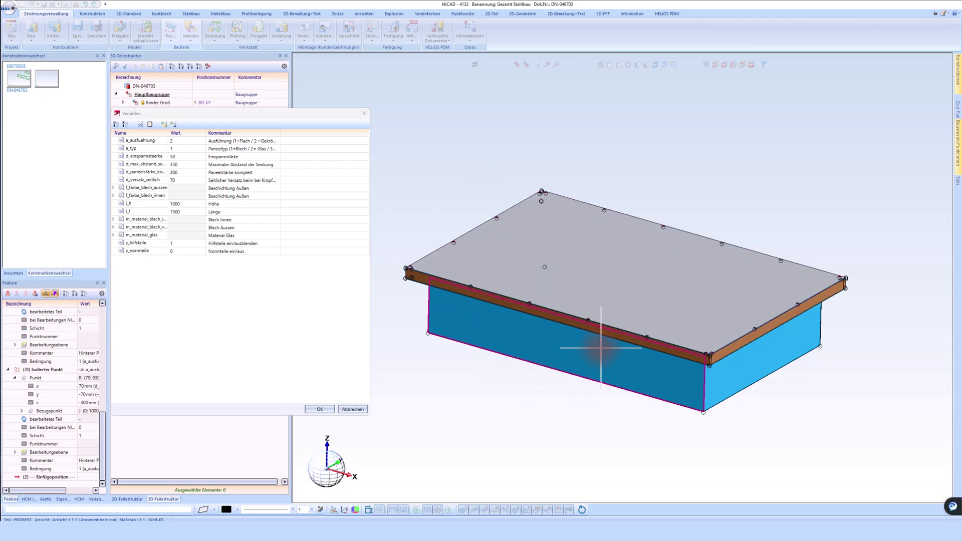
left_click(601, 348)
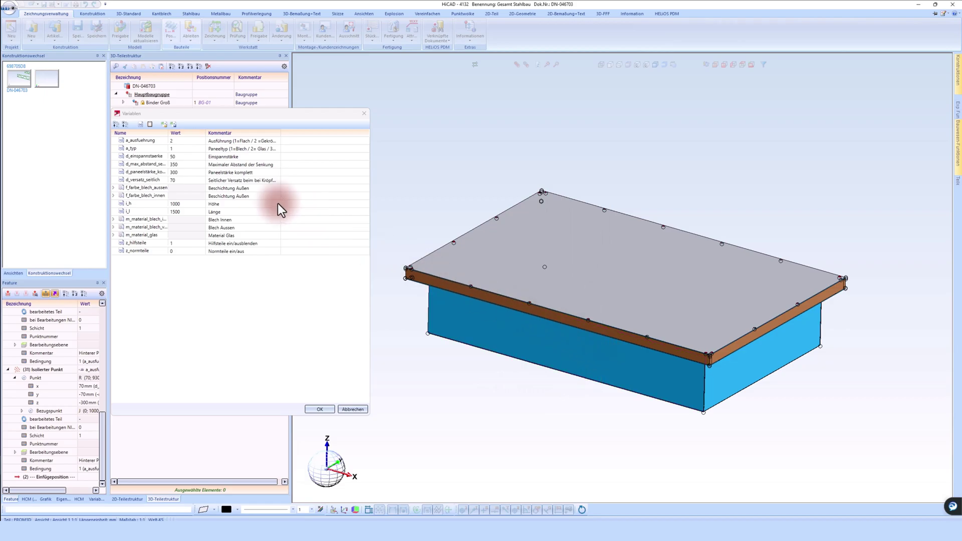
left_click(178, 156)
type("64")
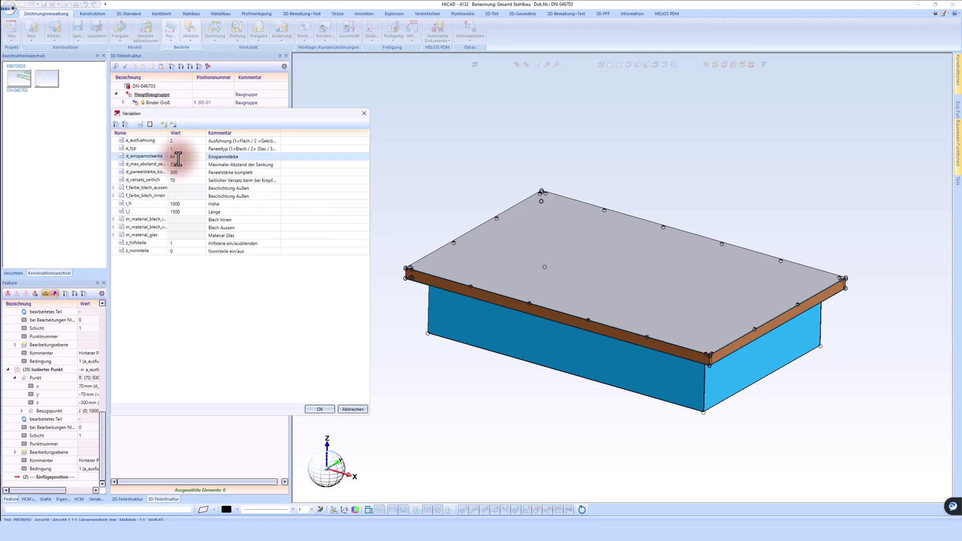
left_click(184, 206)
type("1200")
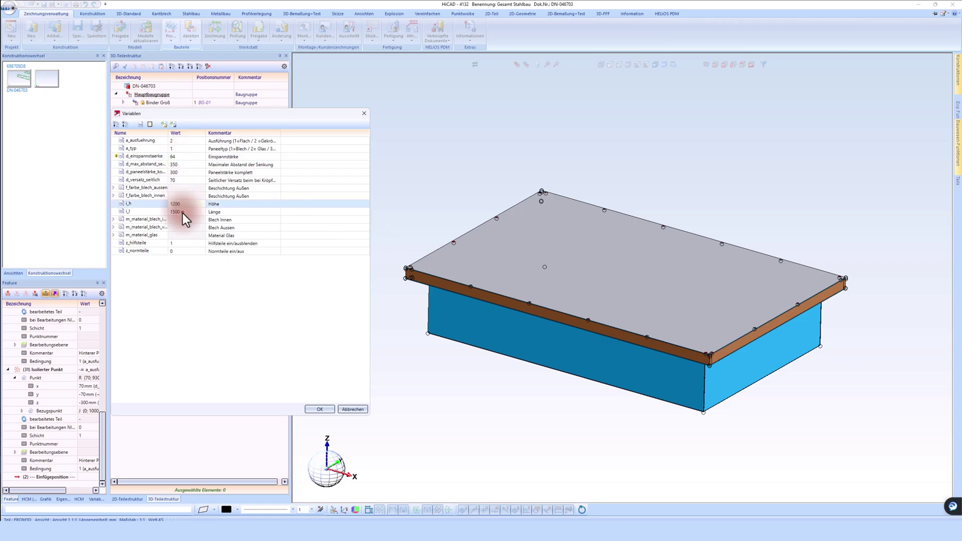
left_click(182, 211)
type("1")
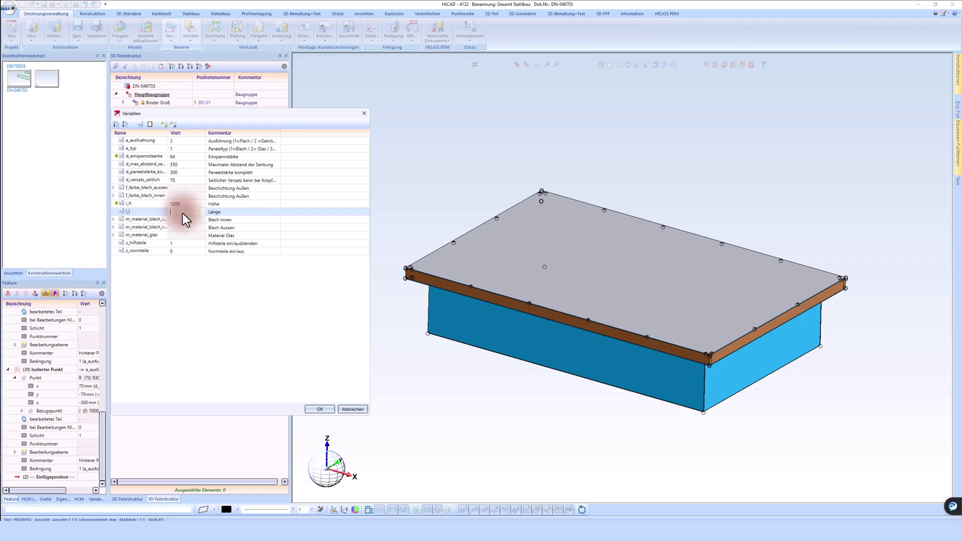
left_click(186, 183)
type("100")
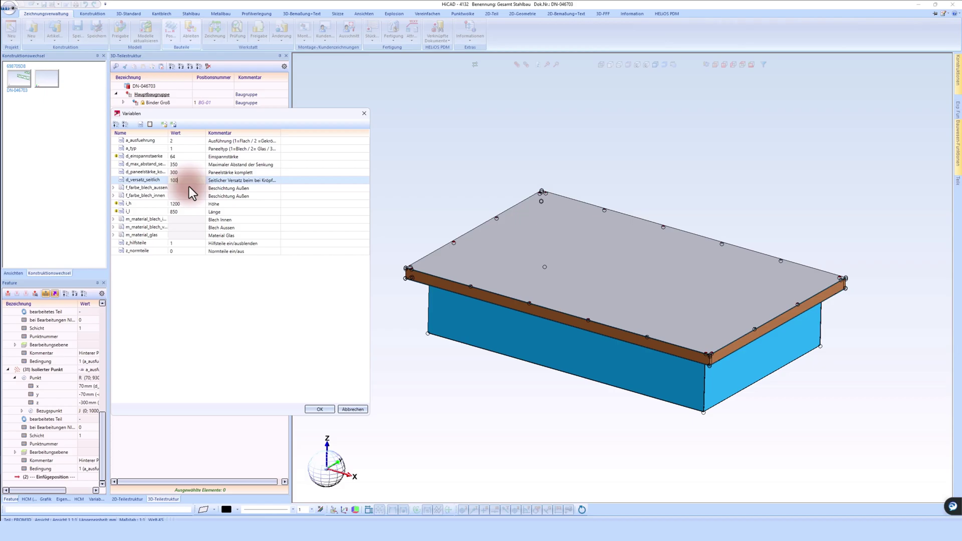
left_click(190, 165)
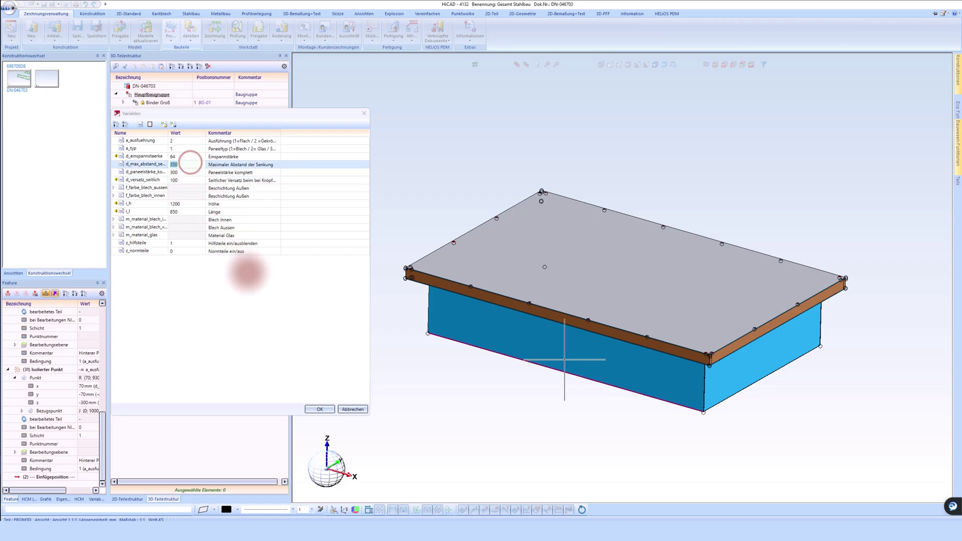
left_click(319, 408)
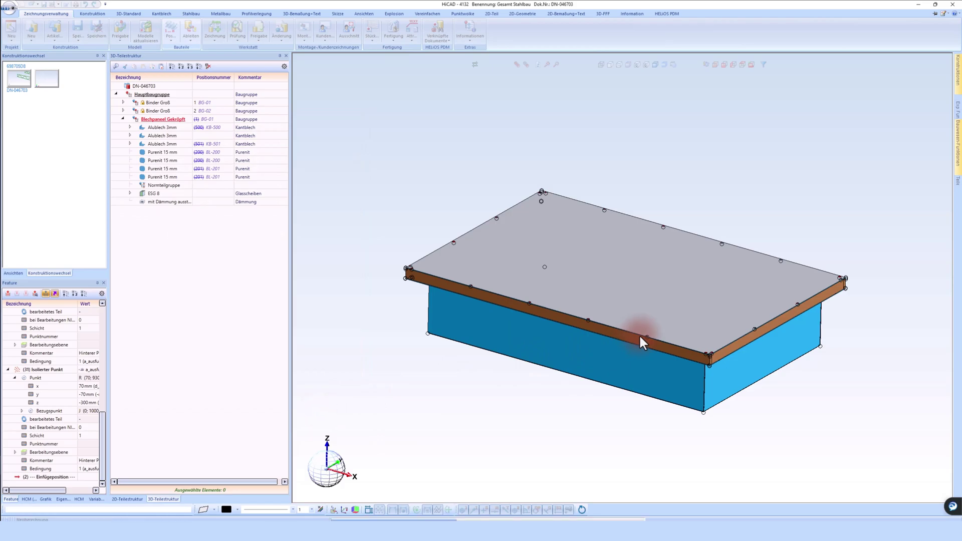
left_click(642, 281)
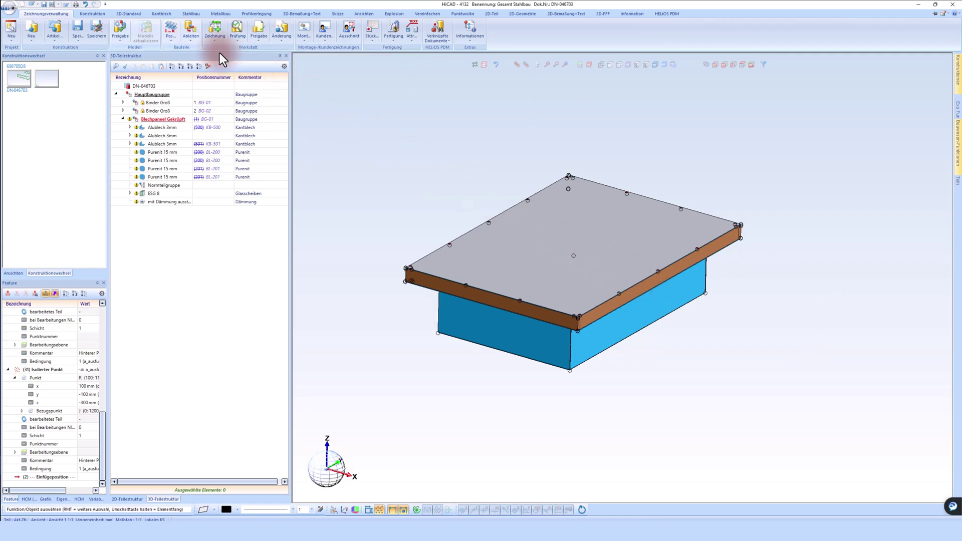
left_click(171, 30)
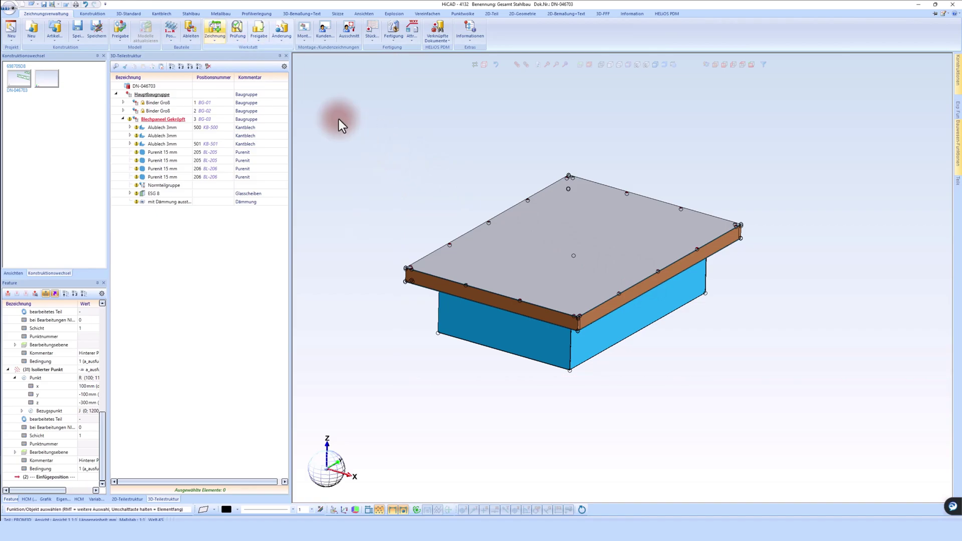
left_click(214, 29)
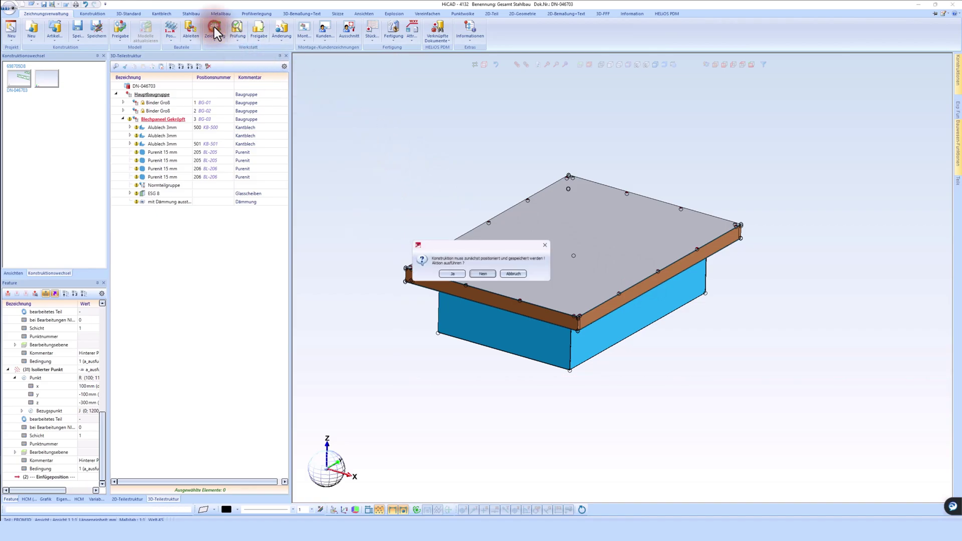
left_click(445, 273)
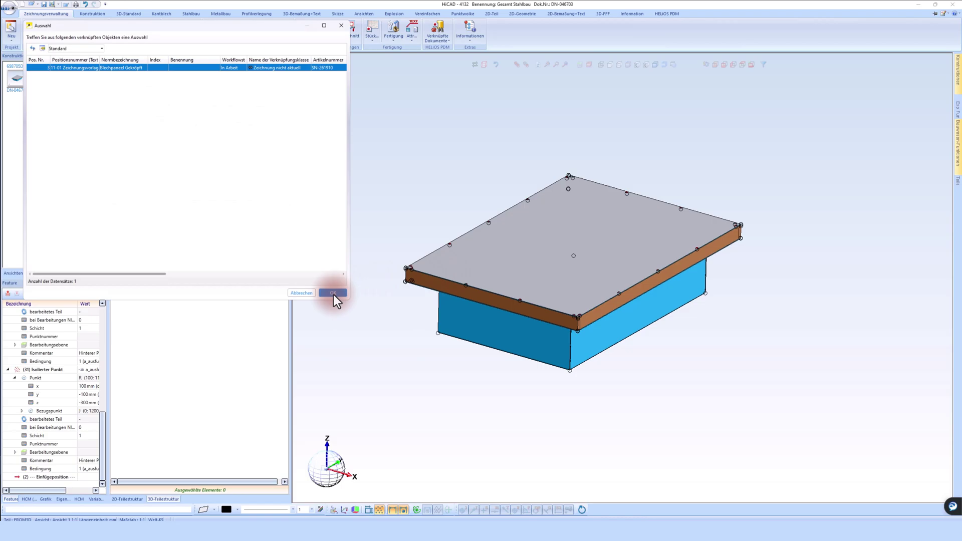
left_click(333, 295)
left_click(449, 273)
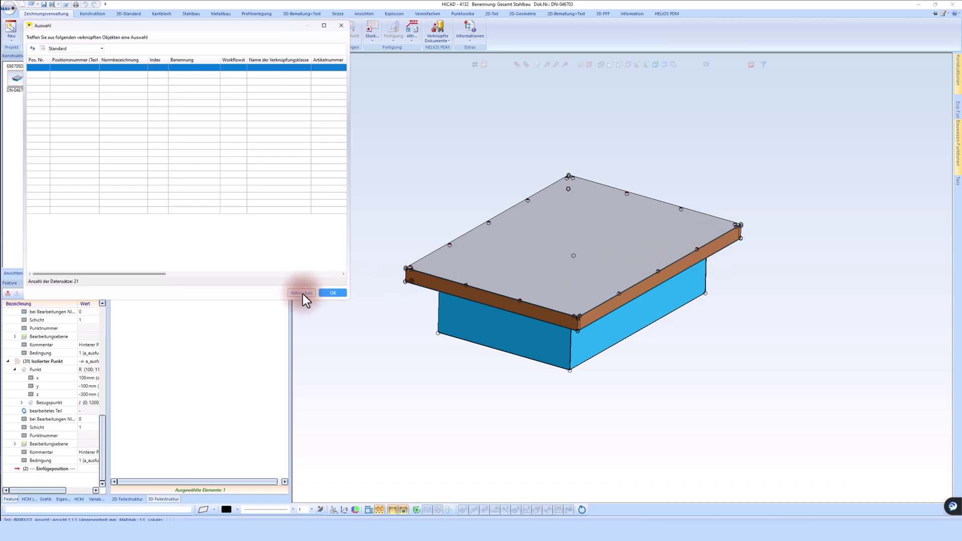
left_click(303, 294)
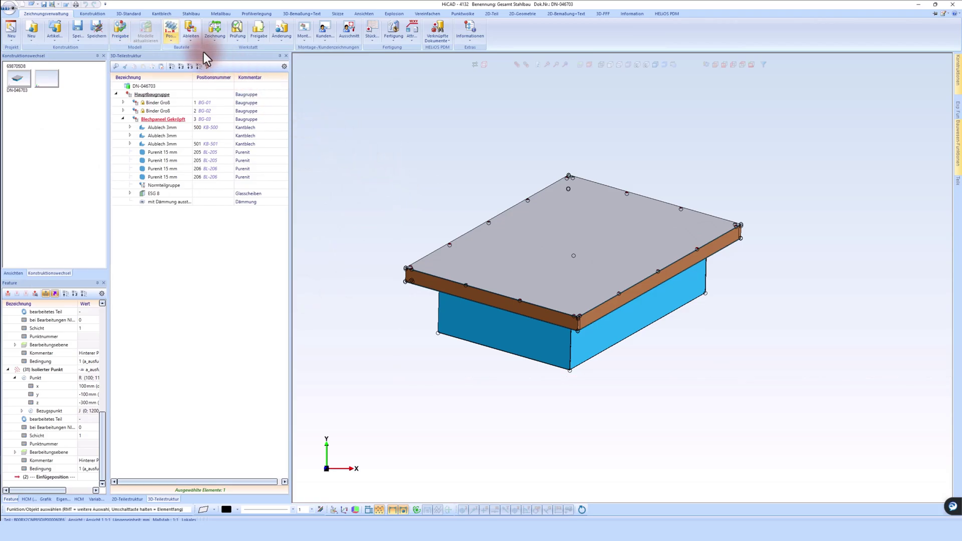
Search HELIOS articles in project 11-01 Zeichnungsvorlagen and insert the flat glass panel result
left_click(188, 42)
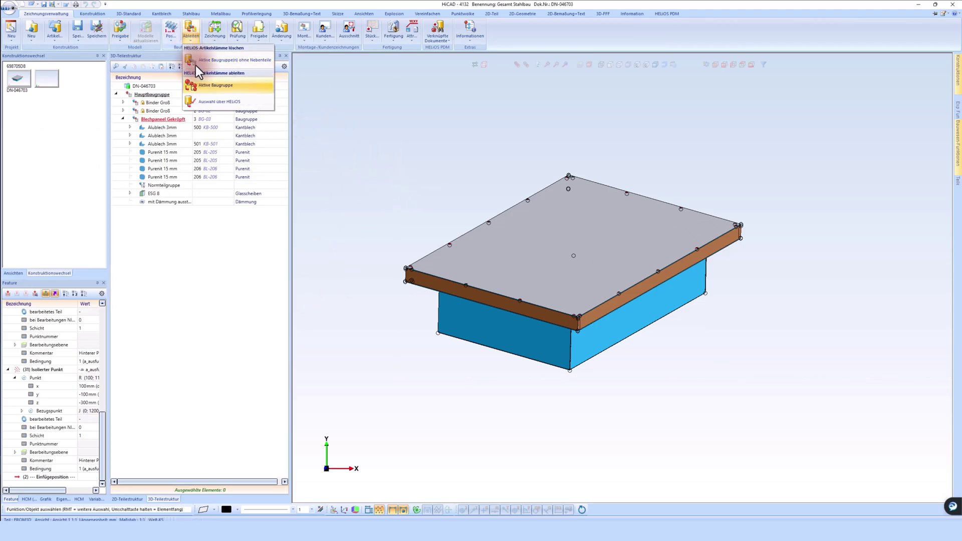
left_click(205, 99)
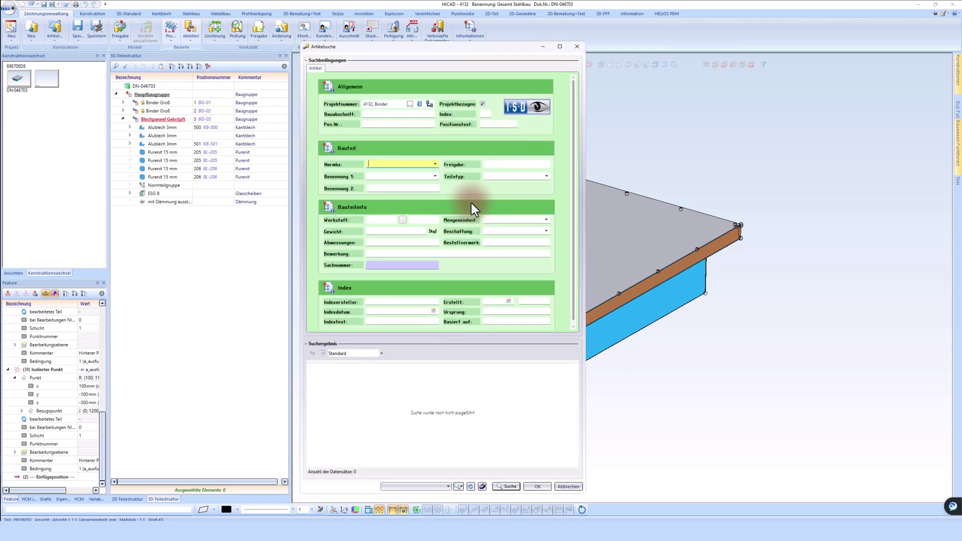
left_click(410, 104)
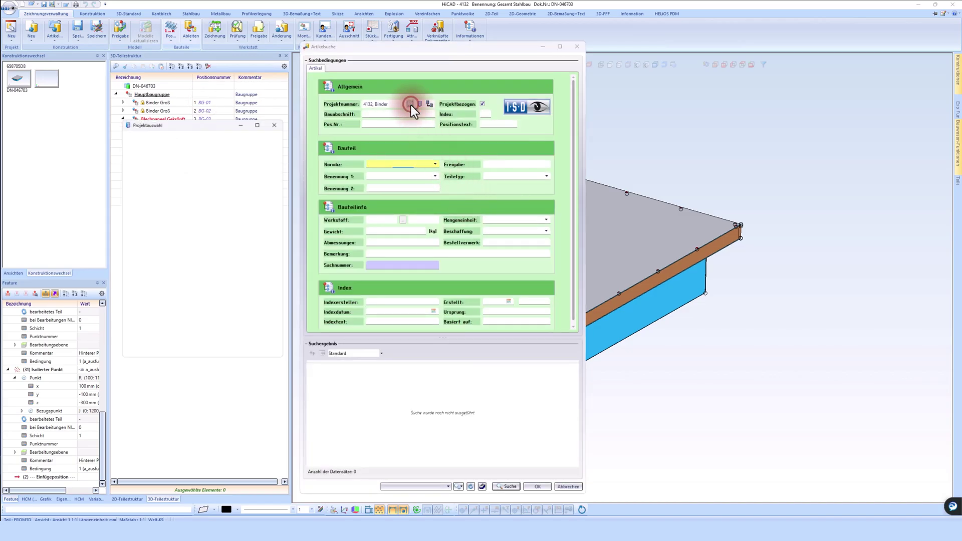
left_click(142, 268)
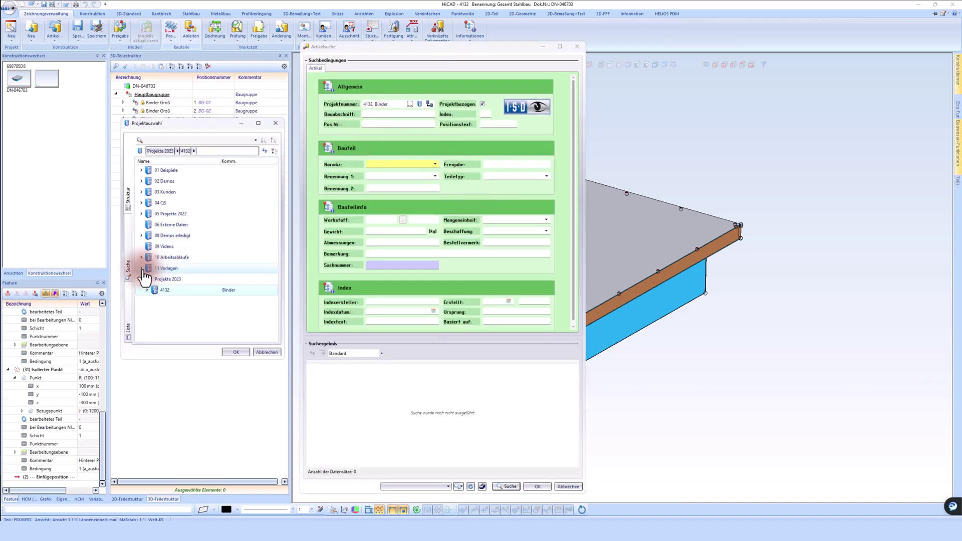
left_click(181, 279)
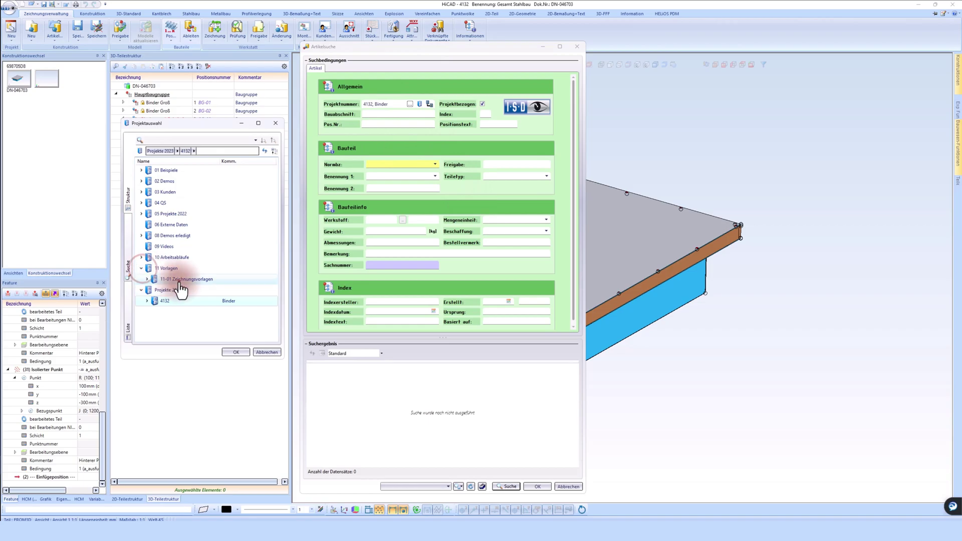
left_click(235, 352)
left_click(507, 486)
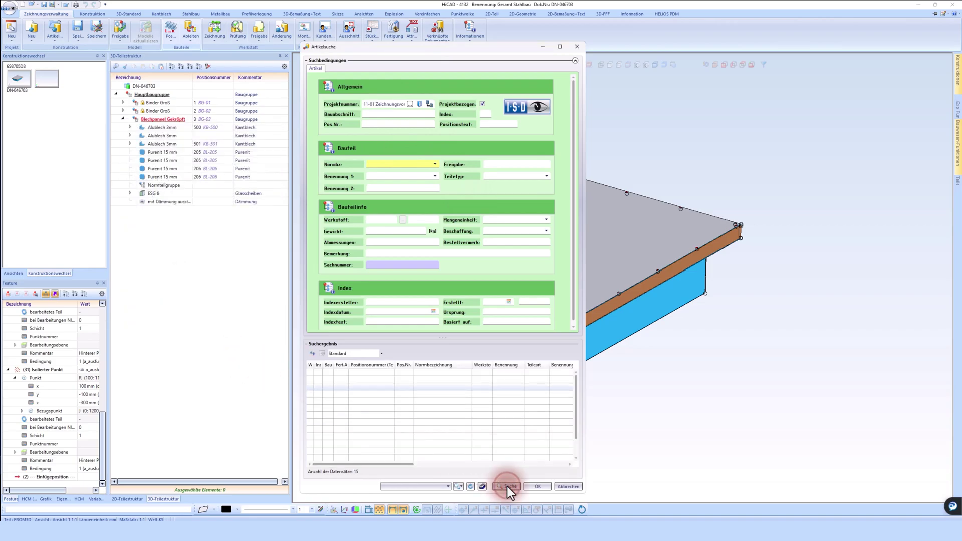
double_click(411, 387)
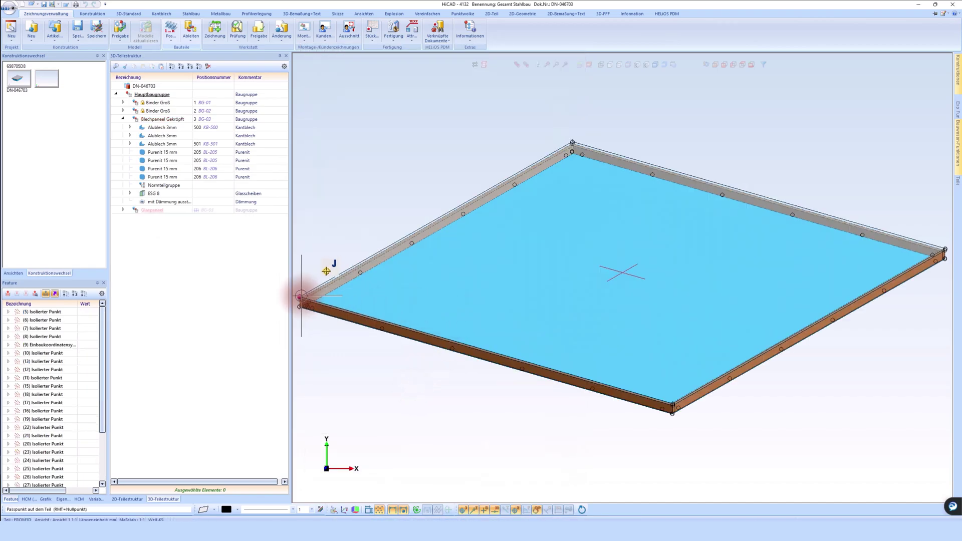
Place the Glaspaneel by its reference corner in the truss construction and unhide it
left_click(301, 296)
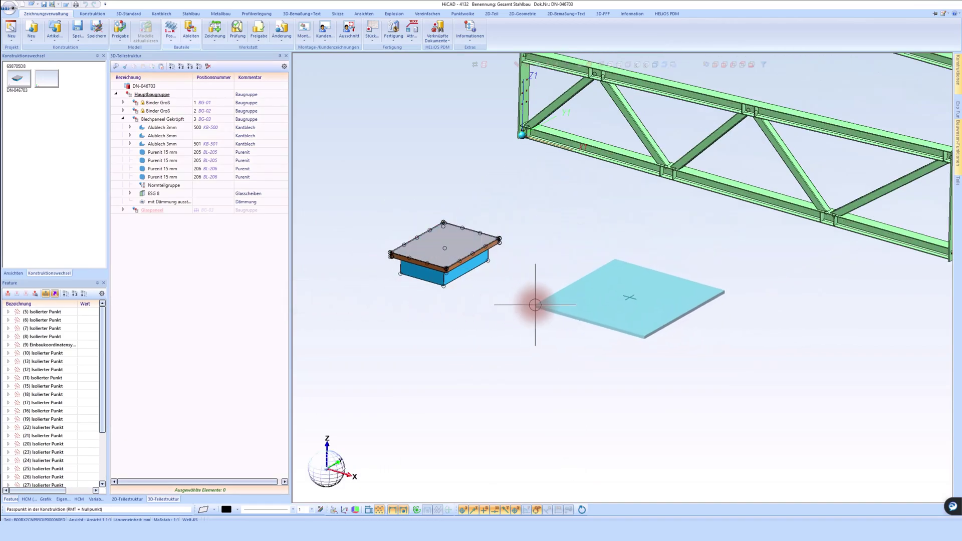
left_click(535, 305)
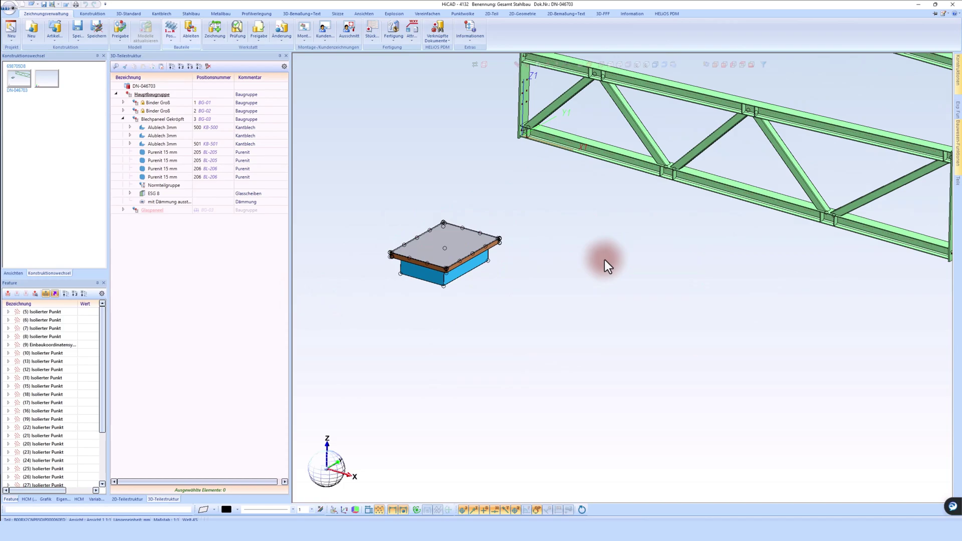
left_click(155, 212)
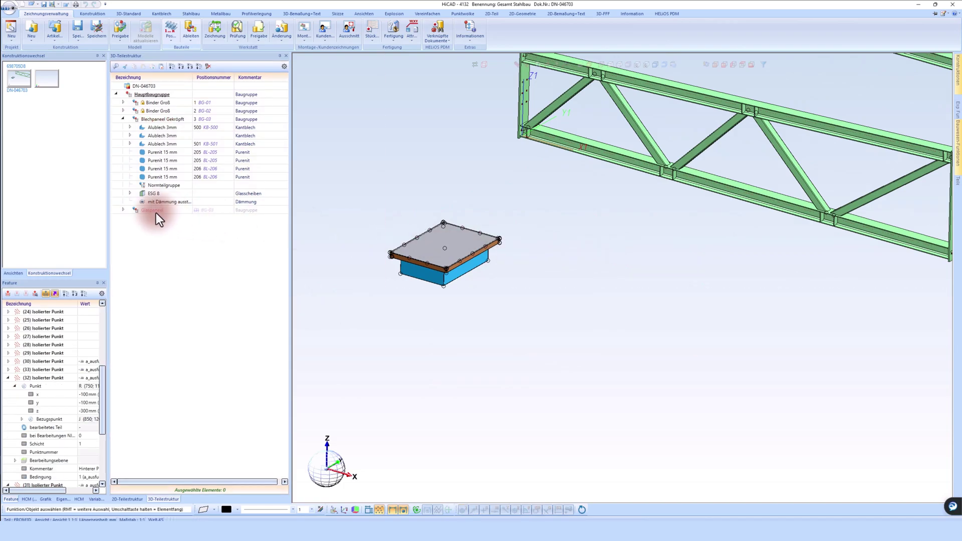
right_click(156, 213)
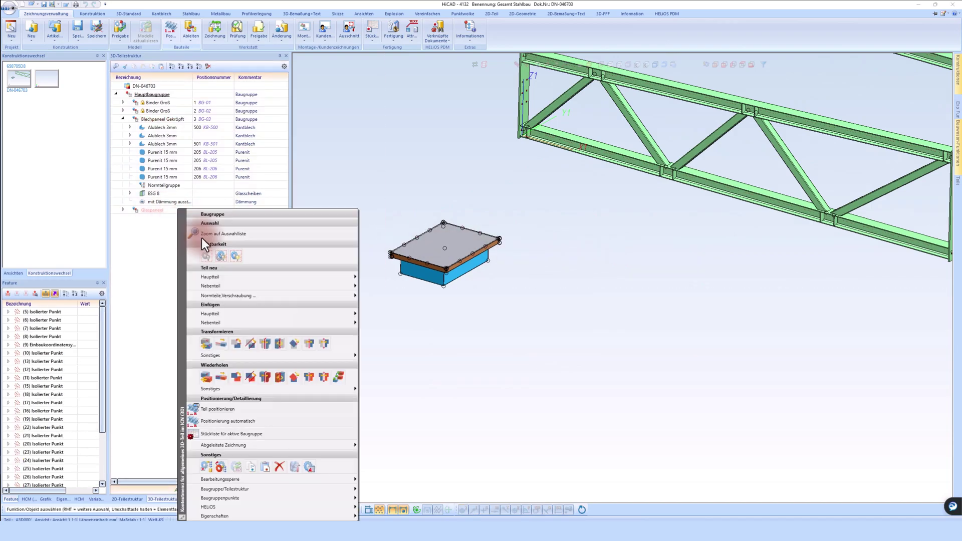
left_click(233, 255)
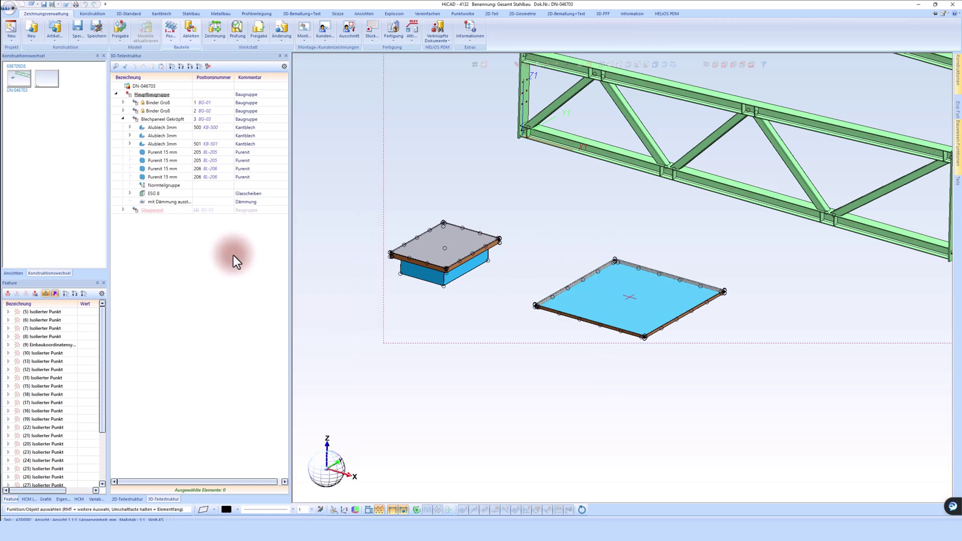
In the Glaspaneel's part variables, set height i_h 1500 and length i_l 1250
scroll(65, 471, "down", 3)
right_click(65, 485)
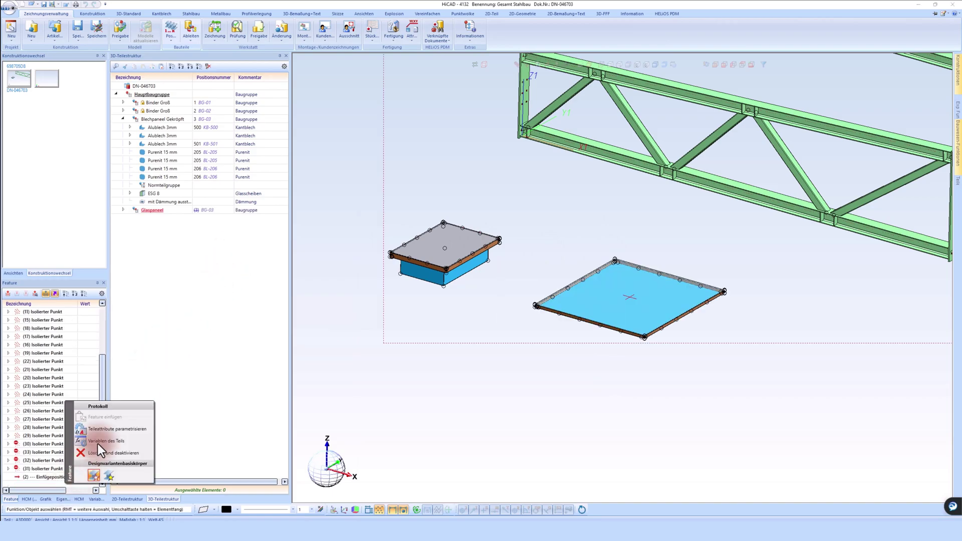
left_click(97, 442)
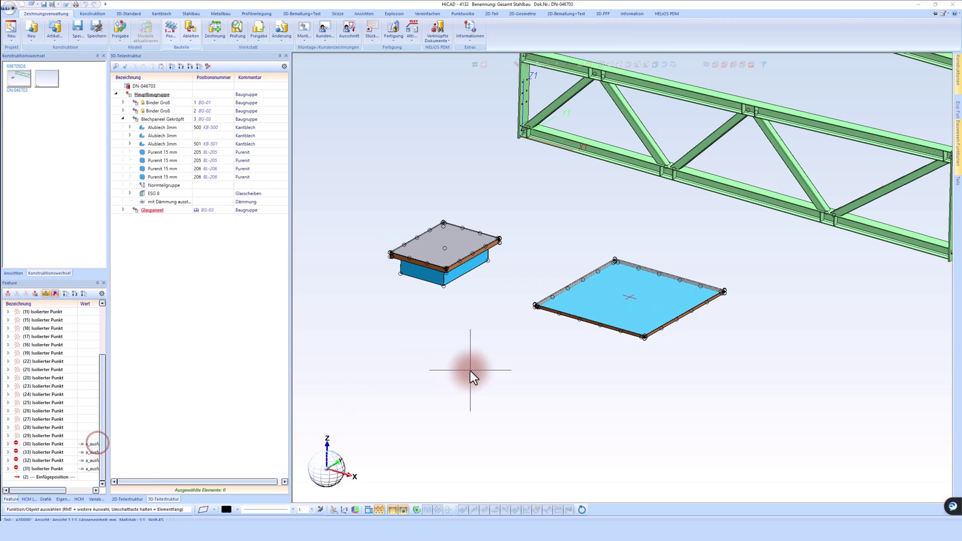
double_click(182, 207)
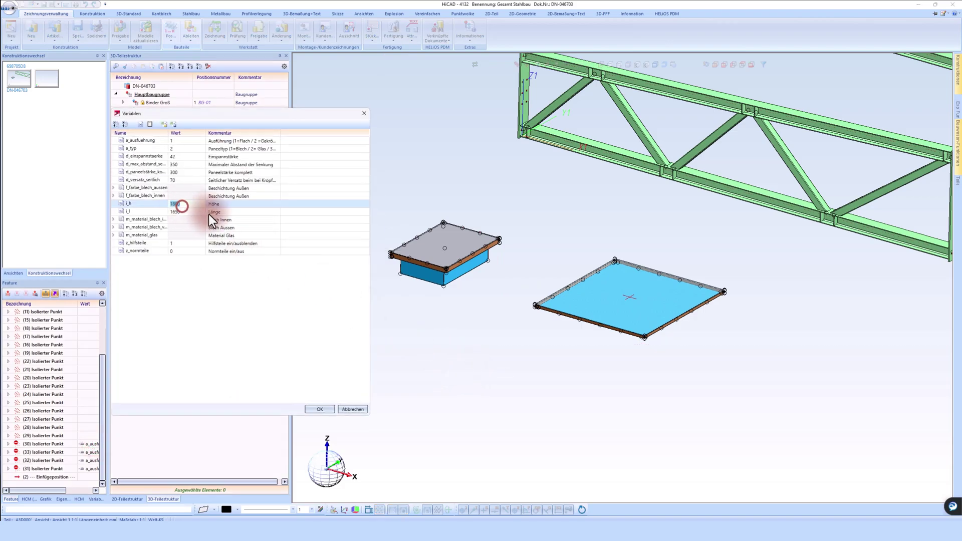
type("1500")
double_click(191, 212)
type("1250")
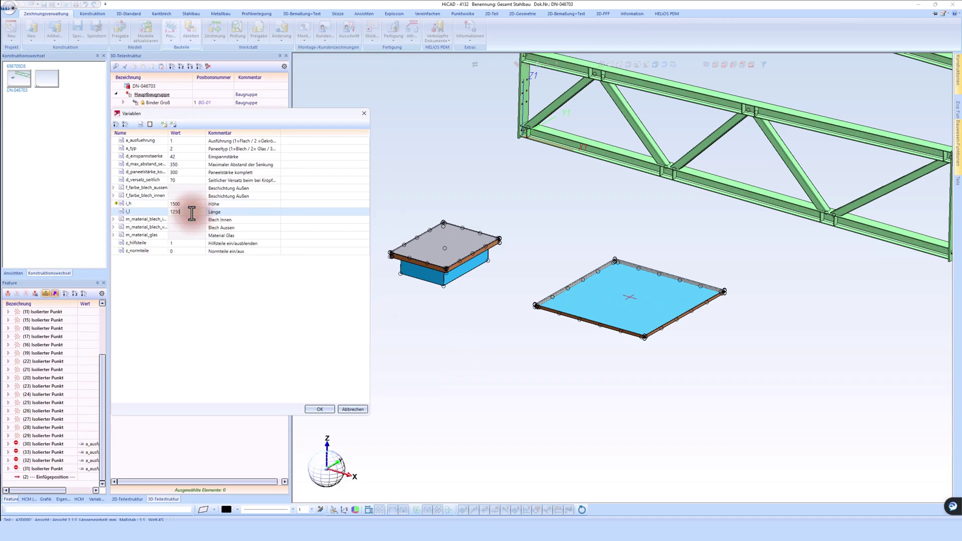
left_click(181, 171)
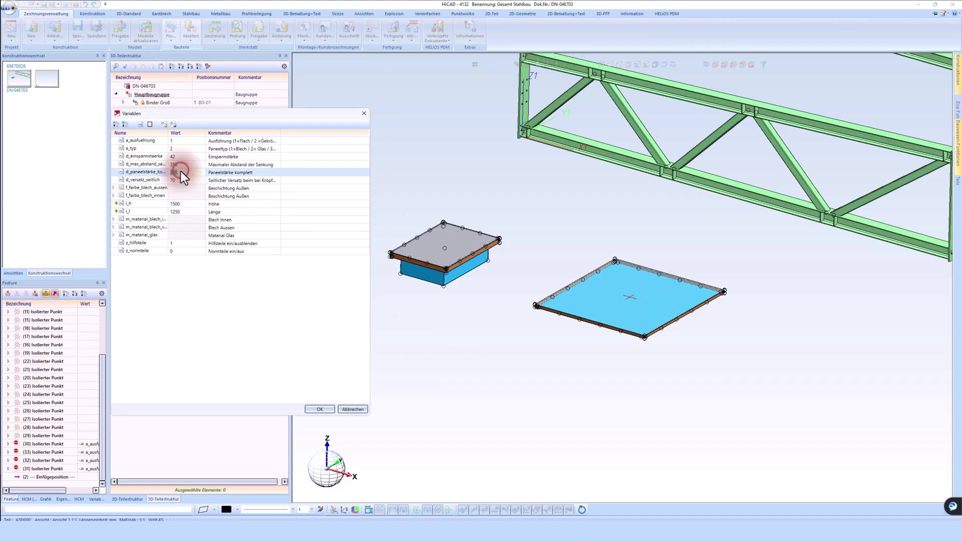
left_click(114, 235)
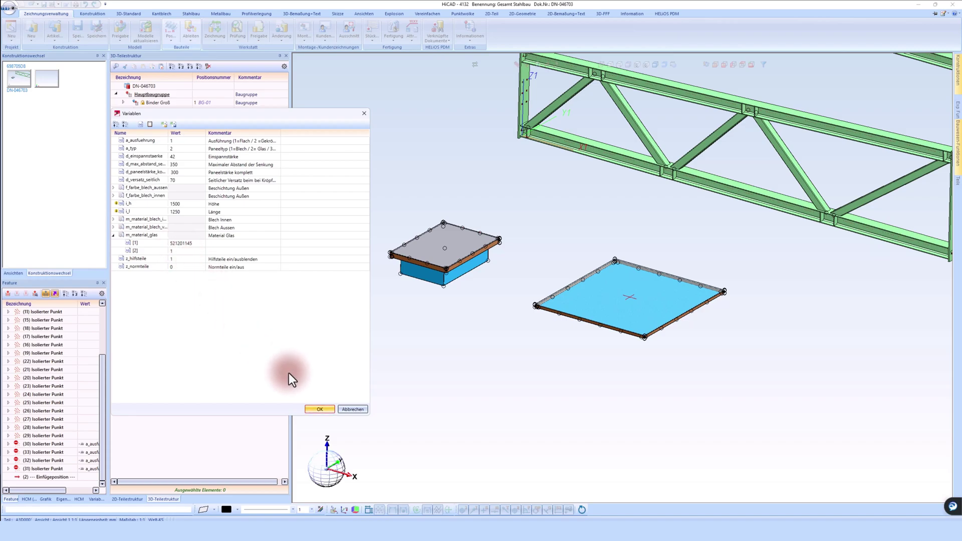
Apply the new 1500 × 1250 panel dimensions and reselect the Glaspaneel
left_click(323, 410)
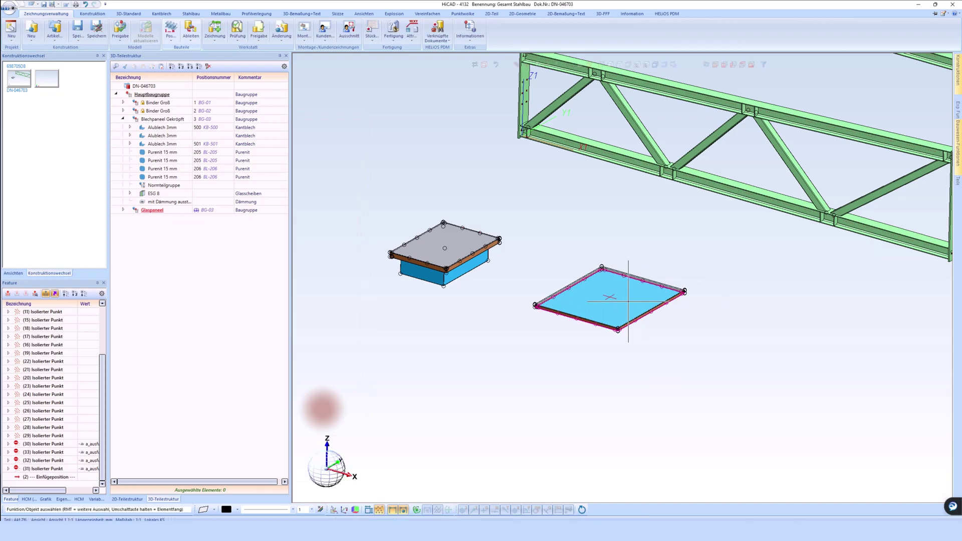
scroll(628, 301, "up", 1)
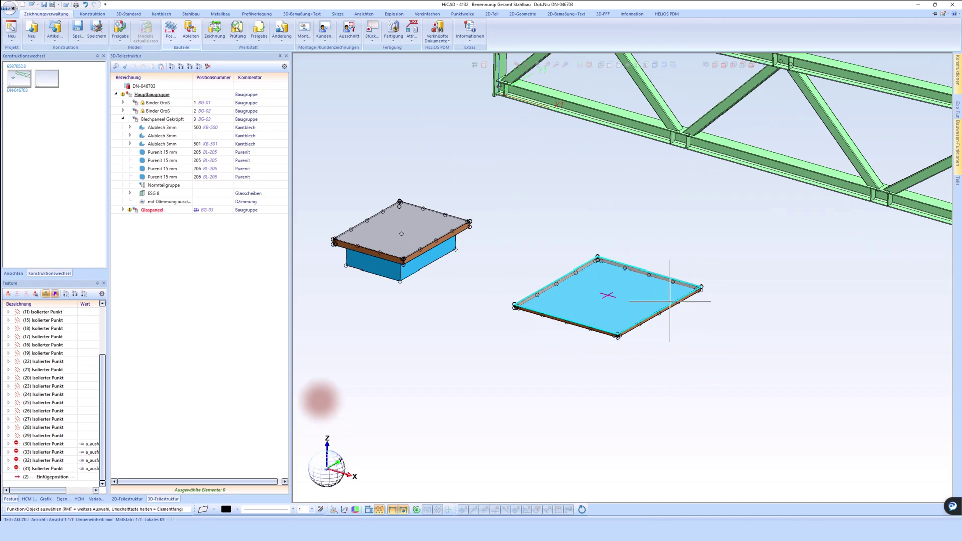
left_click(247, 149)
Start a workshop drawing and update the marked parts from the Glaspaneel template
left_click(214, 29)
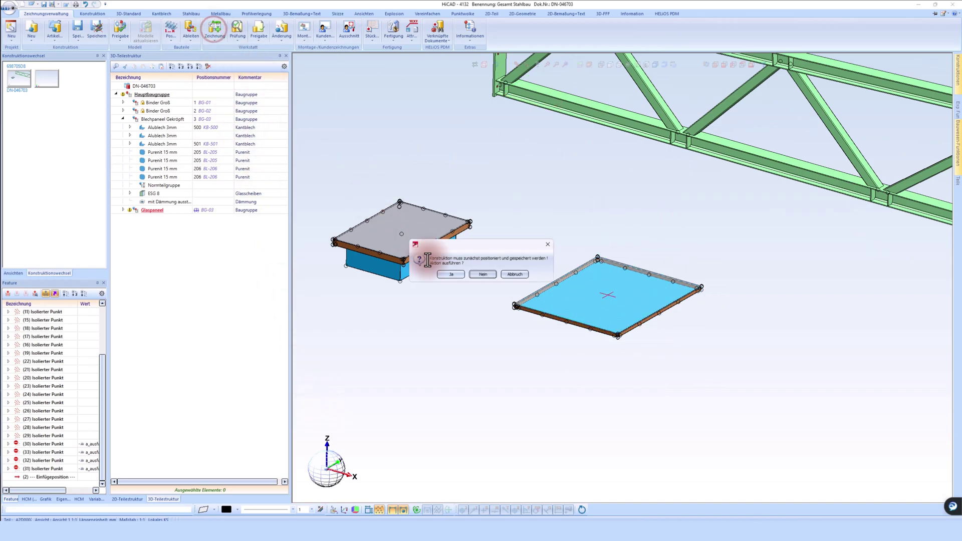
left_click(443, 276)
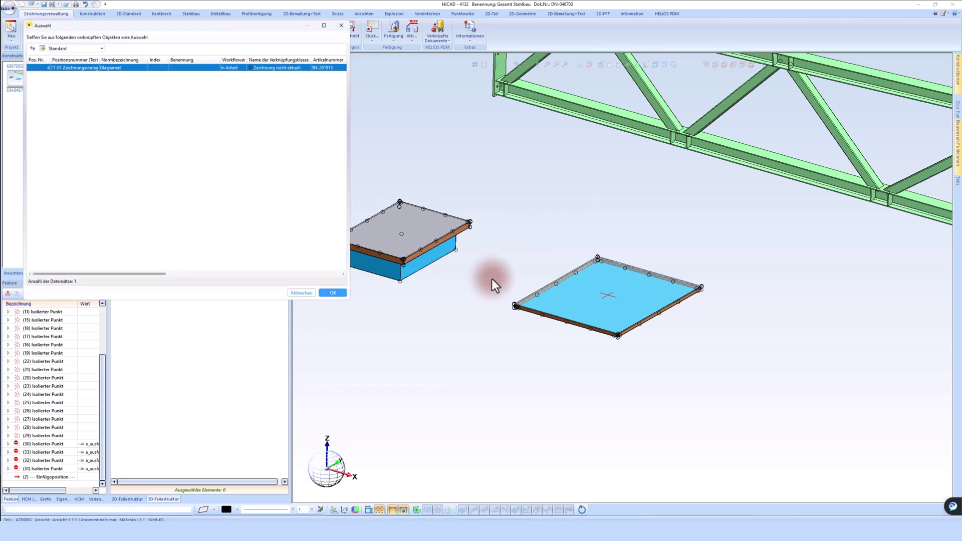
left_click(119, 70)
left_click(441, 275)
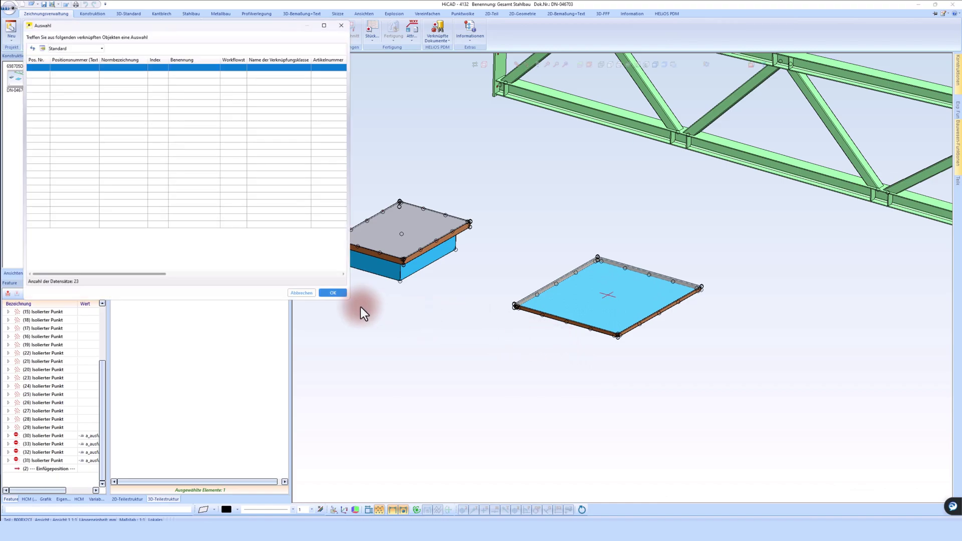
left_click(299, 295)
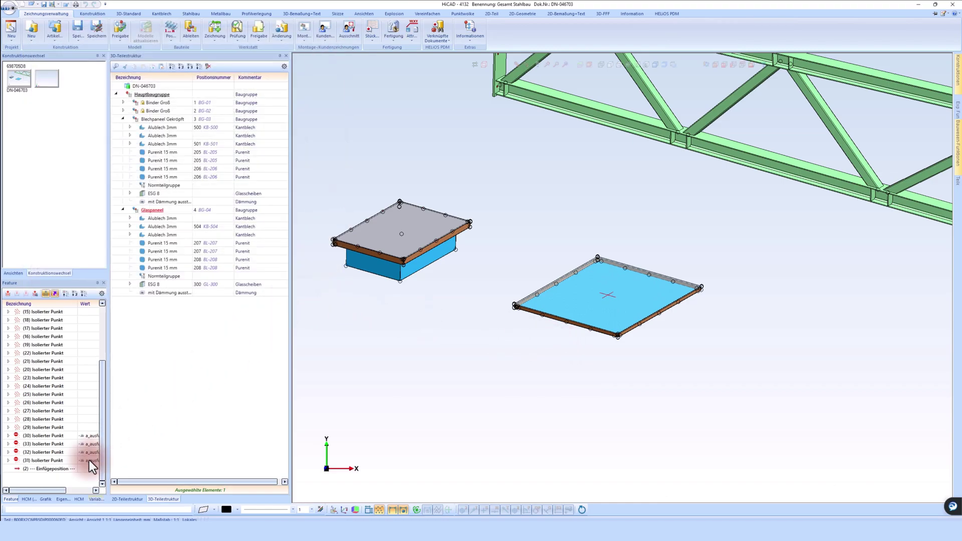
Set d_einspannstaerke to 64 in the Glaspaneel's variables and apply it
right_click(62, 482)
left_click(96, 439)
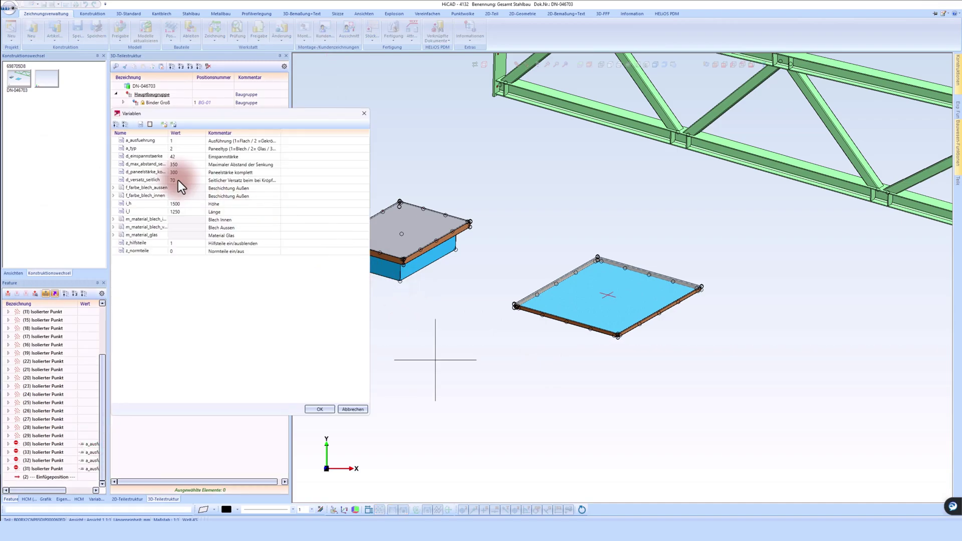
left_click(180, 157)
type("64")
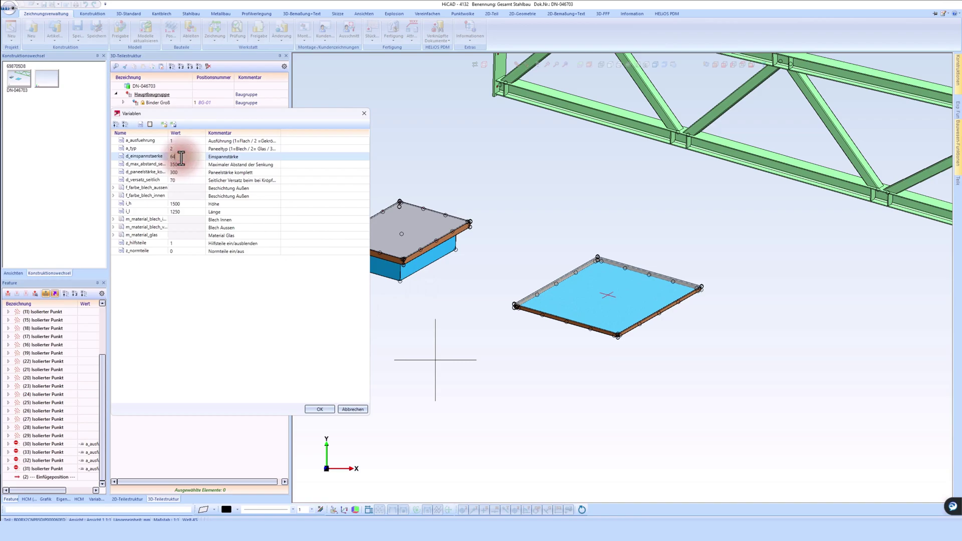
left_click(321, 409)
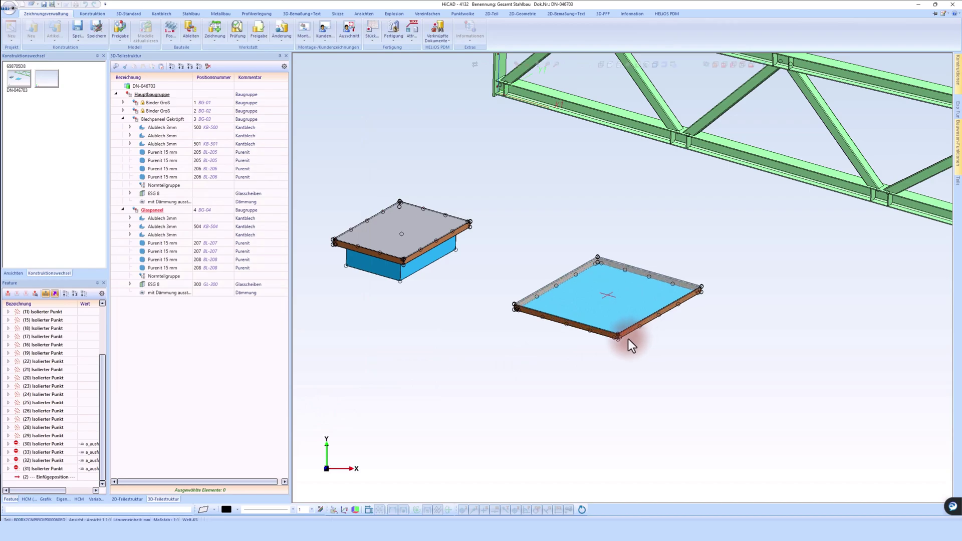
Derive the Glaspaneel drawing, accepting its entry and updating the marked parts
scroll(628, 338, "up", 2)
scroll(628, 339, "up", 3)
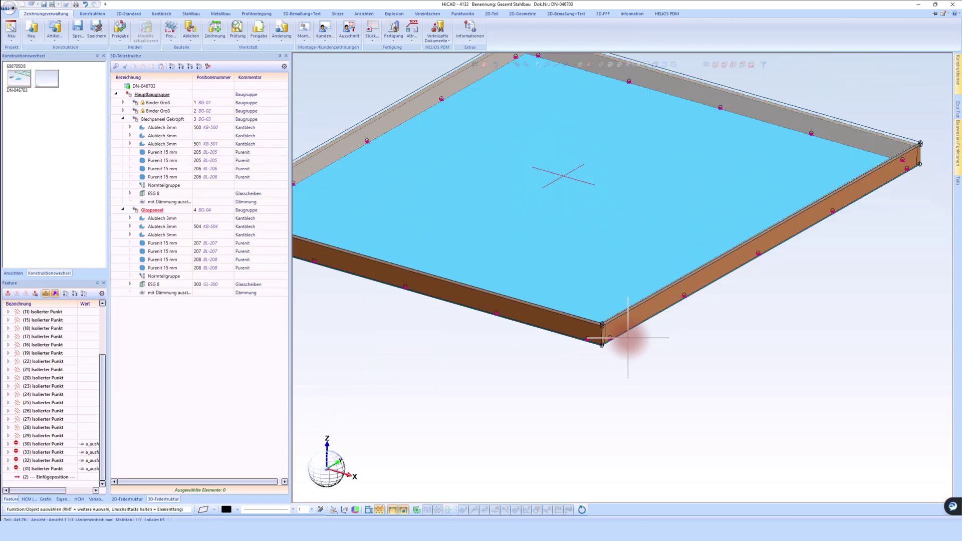
scroll(629, 339, "up", 1)
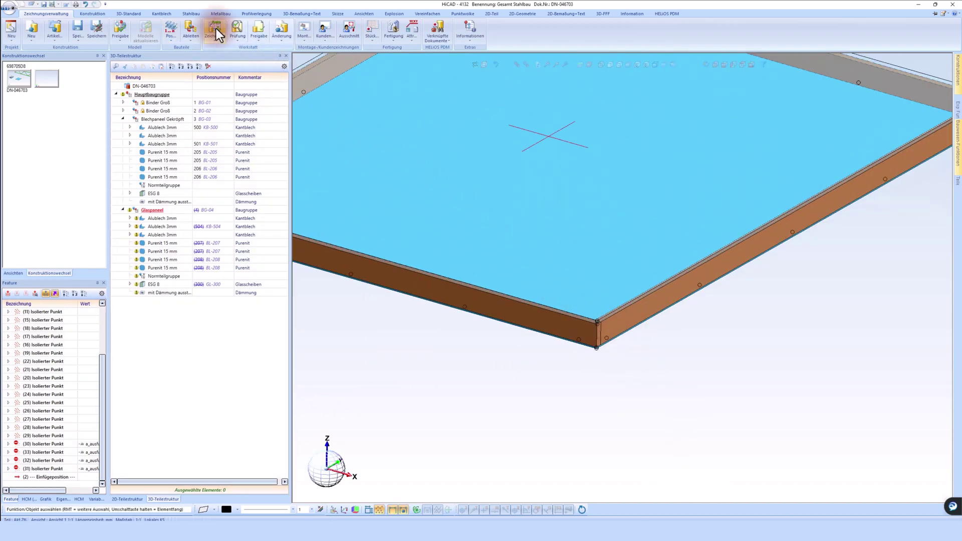
left_click(215, 28)
left_click(445, 276)
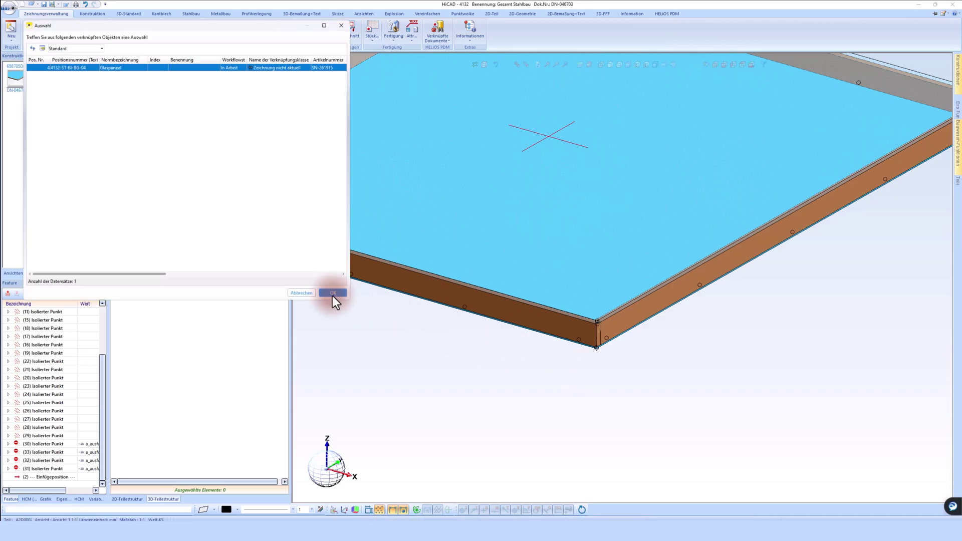
left_click(332, 293)
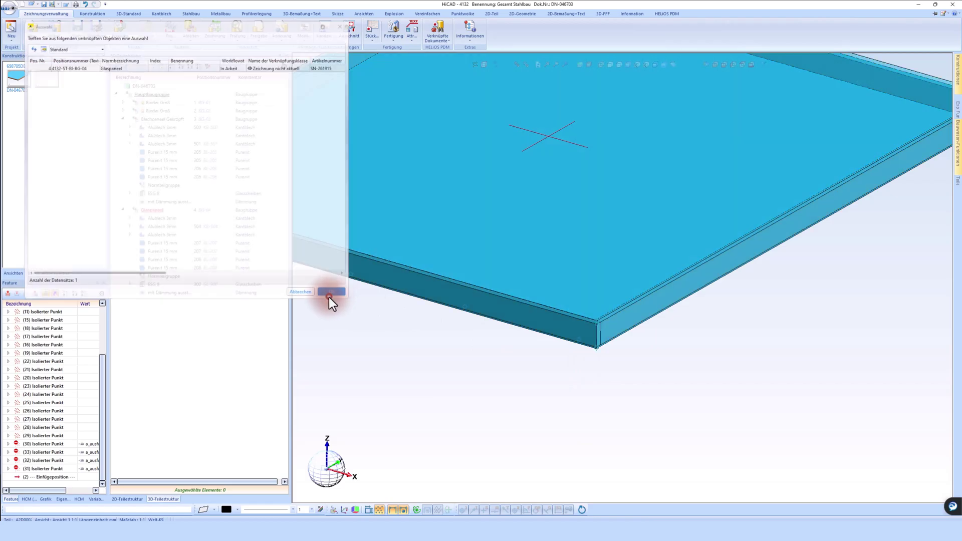
left_click(448, 275)
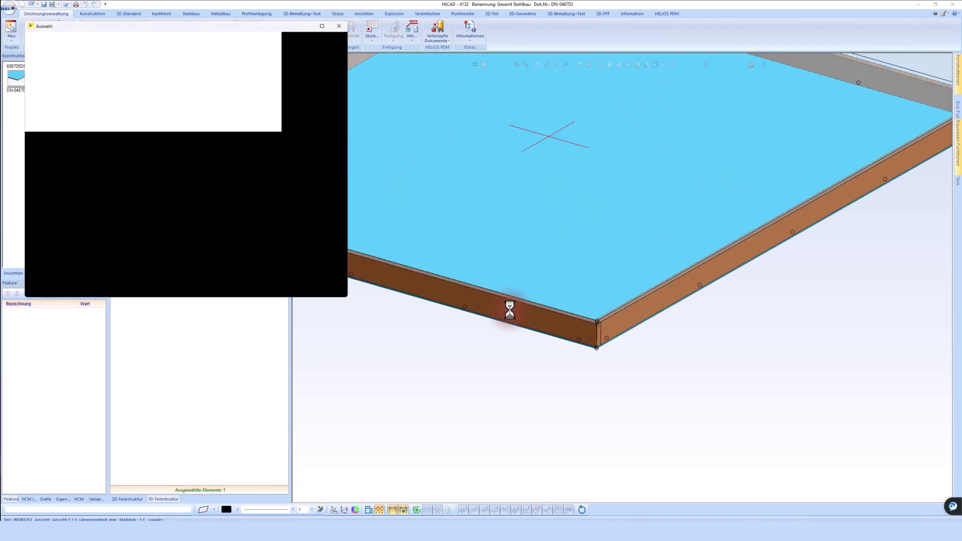
left_click(299, 292)
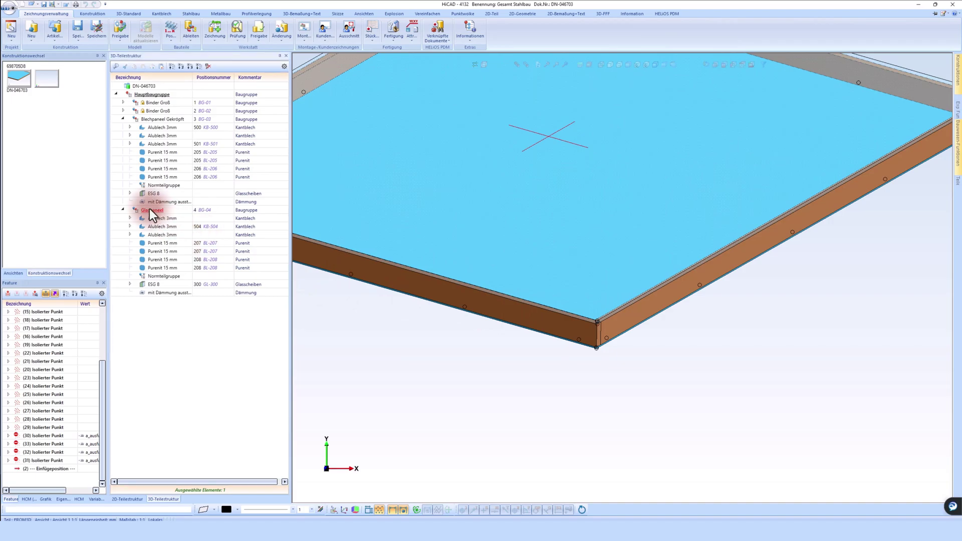
Open the Glaspaneel's current linked drawing 4132-ST-BI-BG-04 from its HELiOS linked documents
right_click(149, 209)
left_click(196, 507)
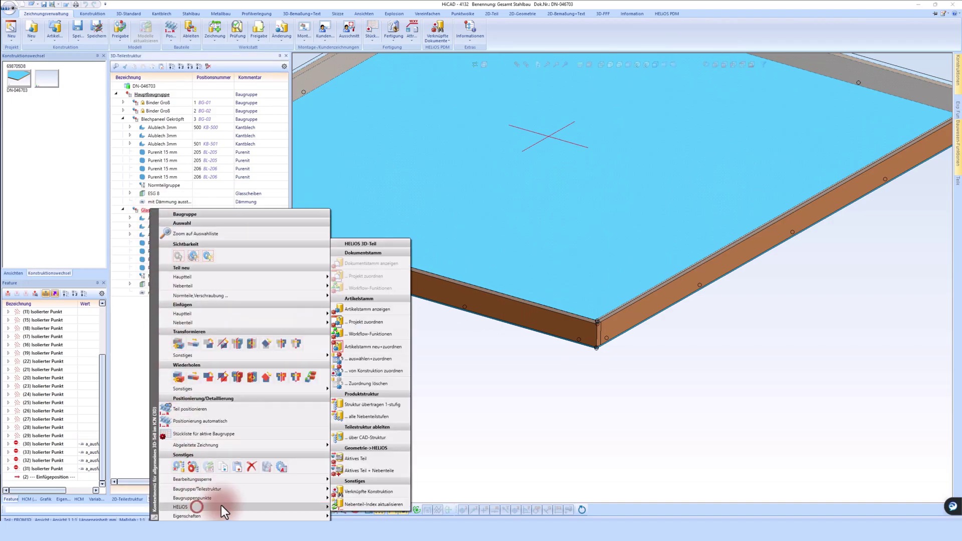
left_click(359, 492)
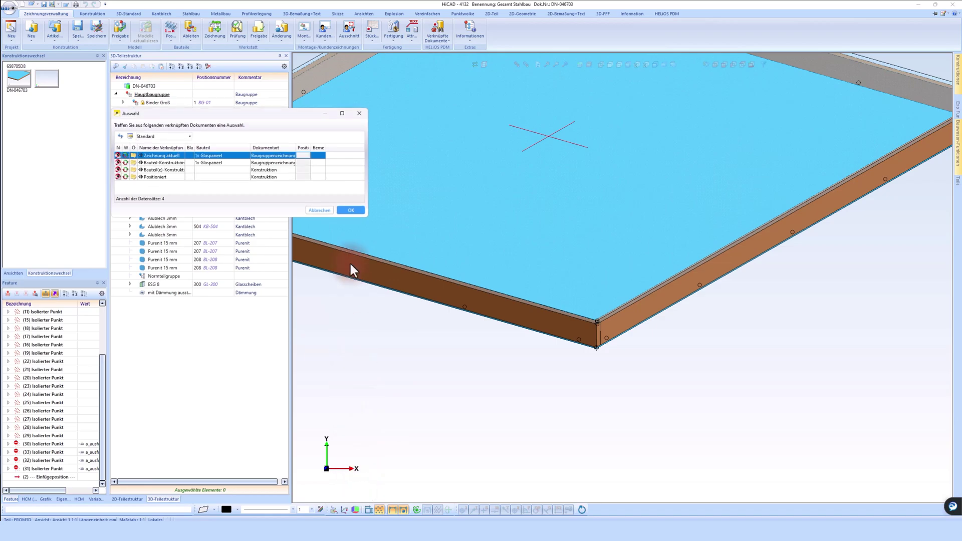
left_click(349, 208)
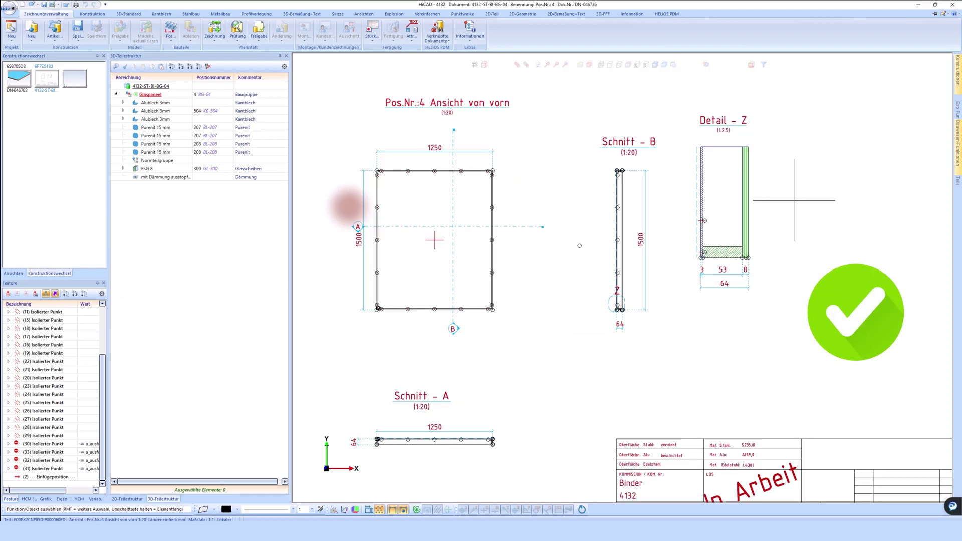
scroll(791, 231, "up", 3)
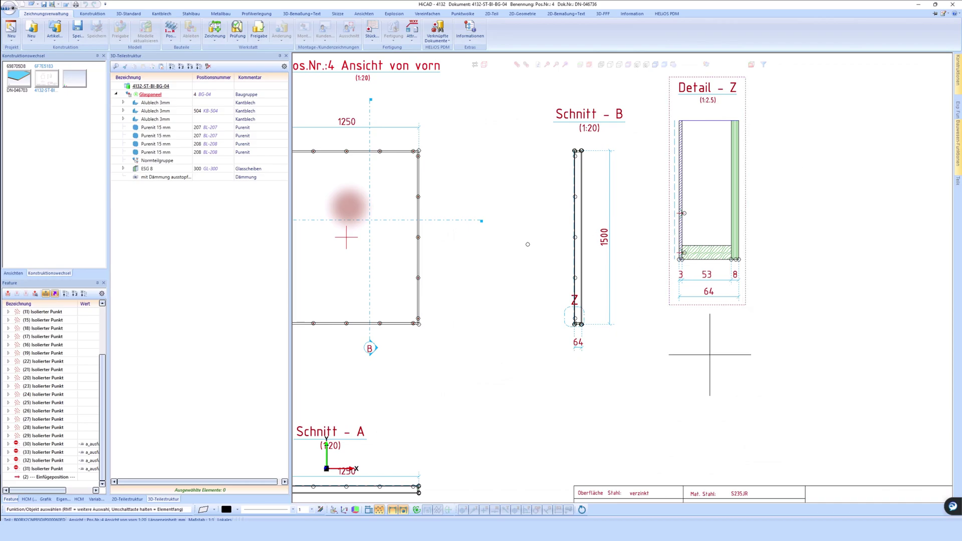
scroll(610, 315, "up", 3)
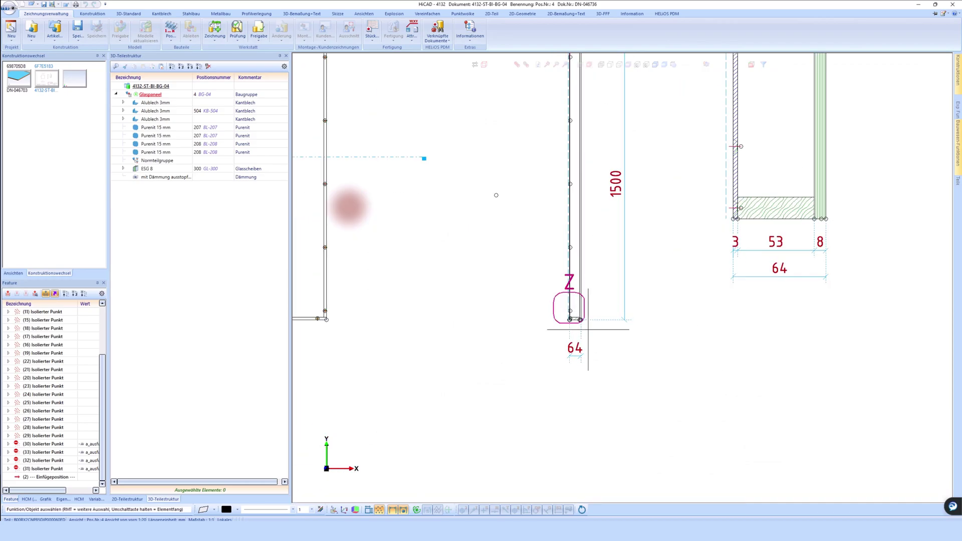
scroll(588, 329, "up", 3)
scroll(576, 308, "up", 3)
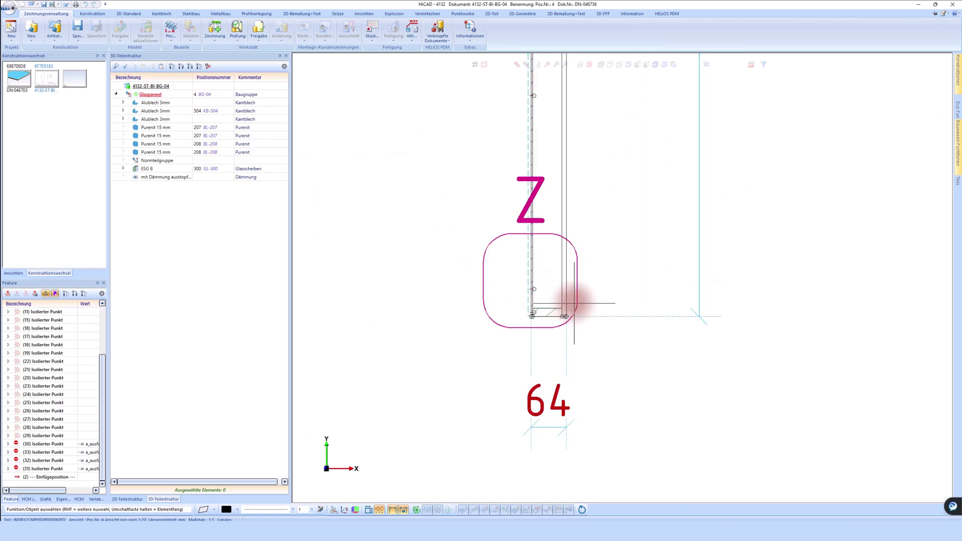
double_click(574, 302)
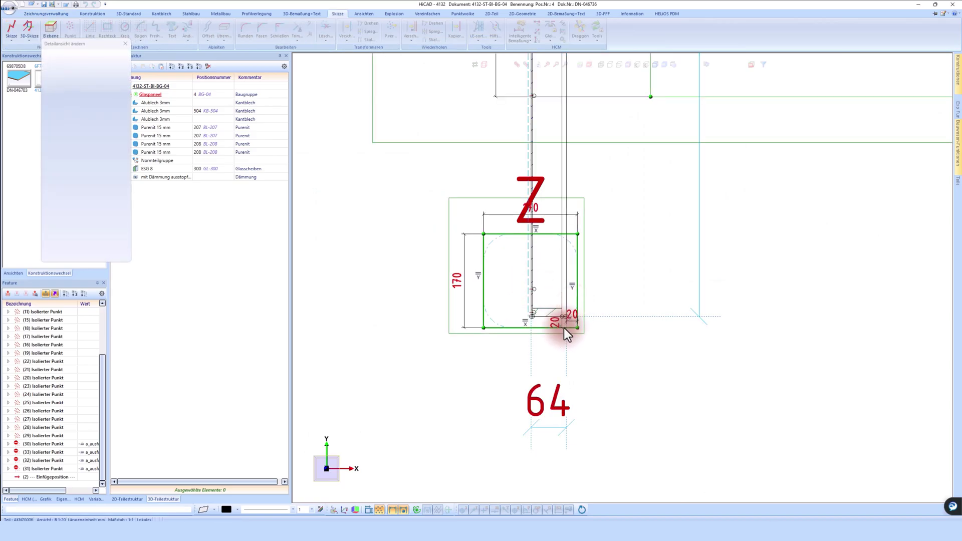
scroll(563, 328, "up", 1)
scroll(564, 327, "up", 2)
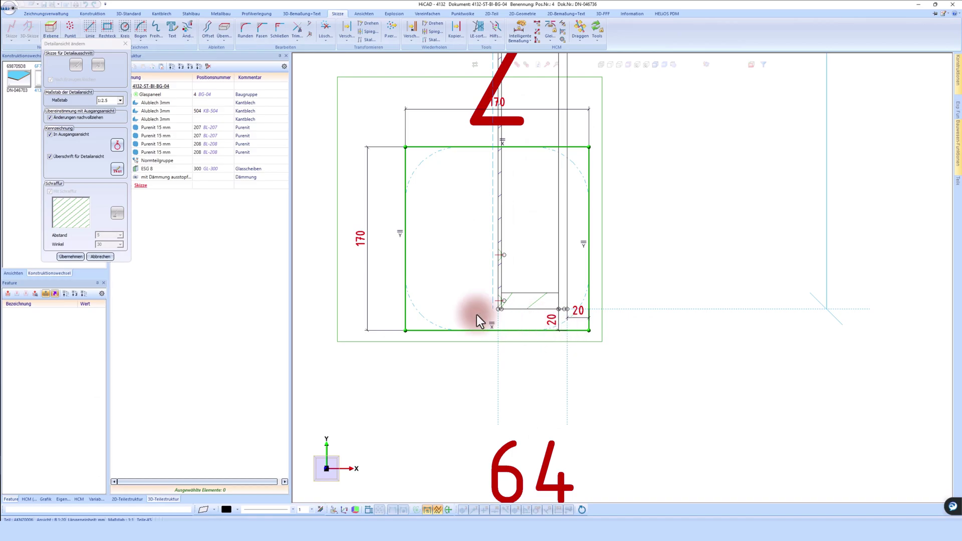
left_click(101, 257)
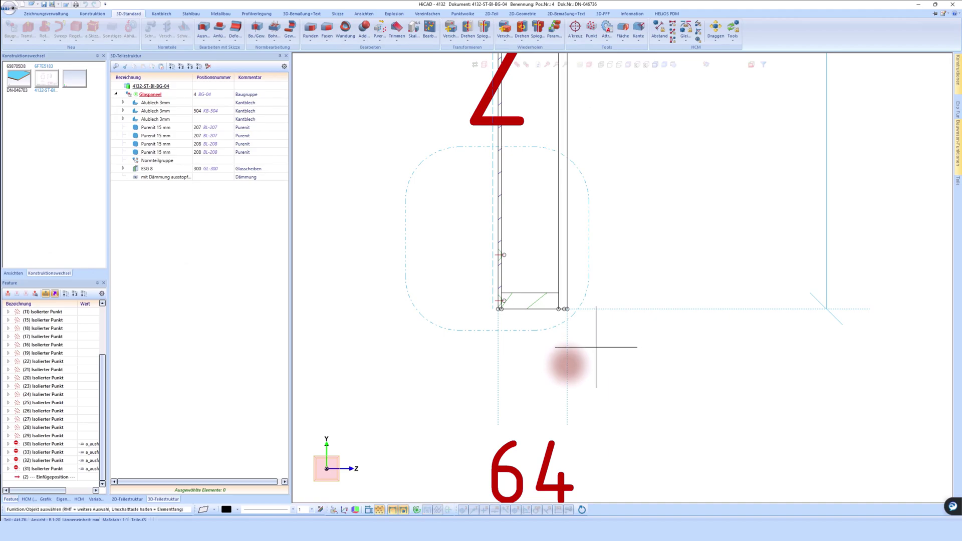
scroll(621, 331, "down", 4)
scroll(614, 320, "down", 4)
scroll(615, 319, "down", 1)
scroll(626, 332, "down", 2)
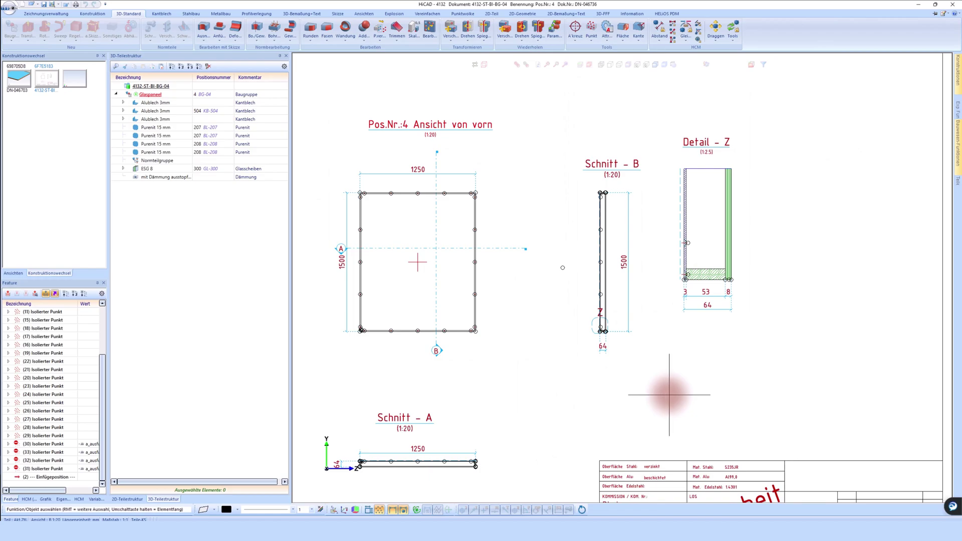
scroll(634, 291, "down", 1)
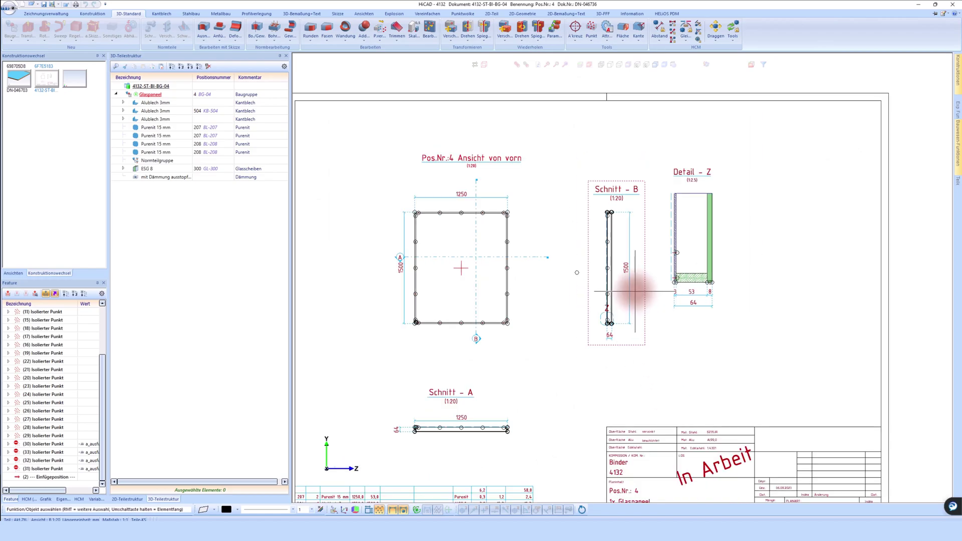